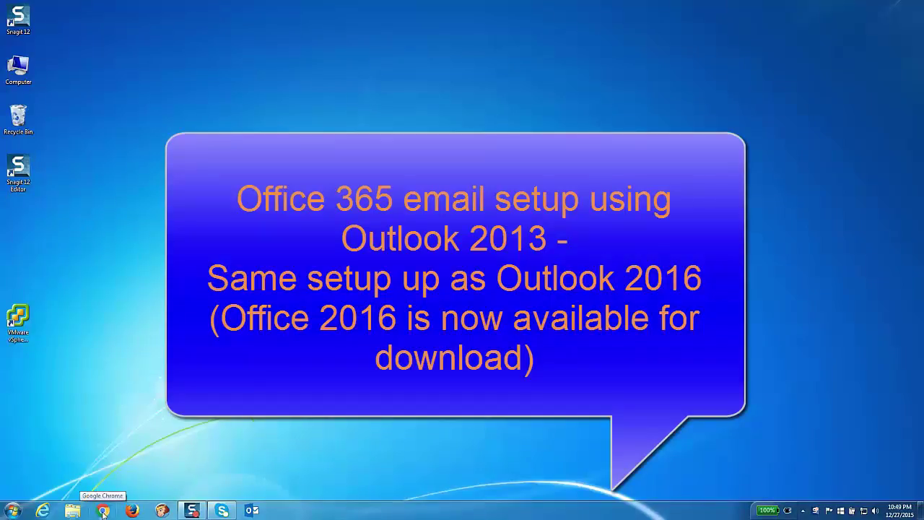
Open GoDaddy's 'Your Office 365 Account is ready to go' email in Gmail using Chrome.
click(103, 512)
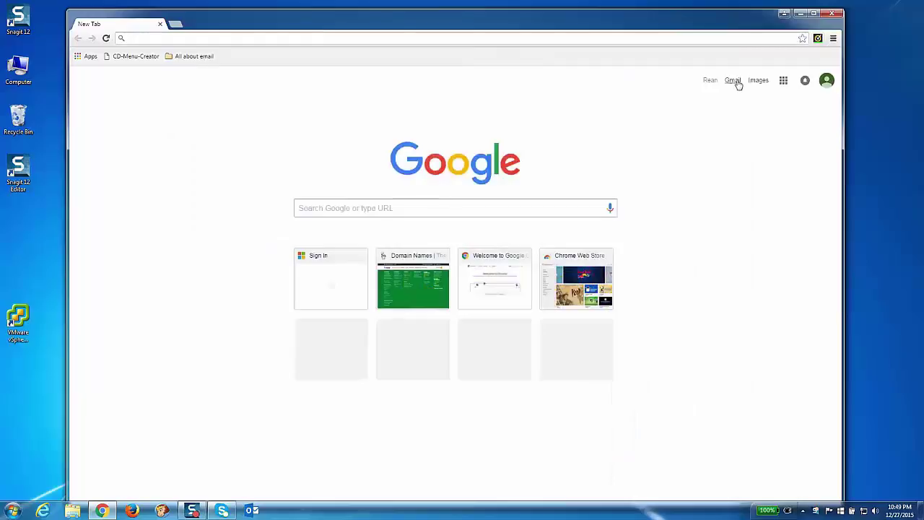
click(733, 80)
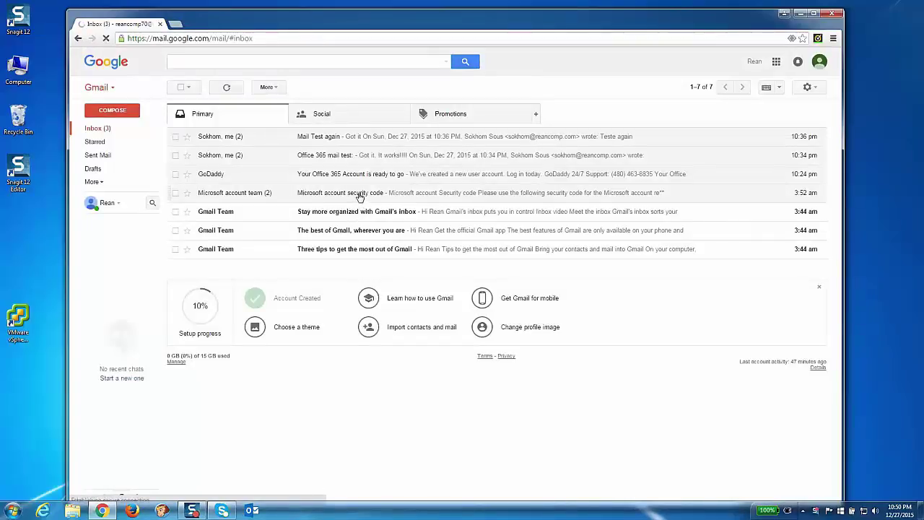
click(346, 176)
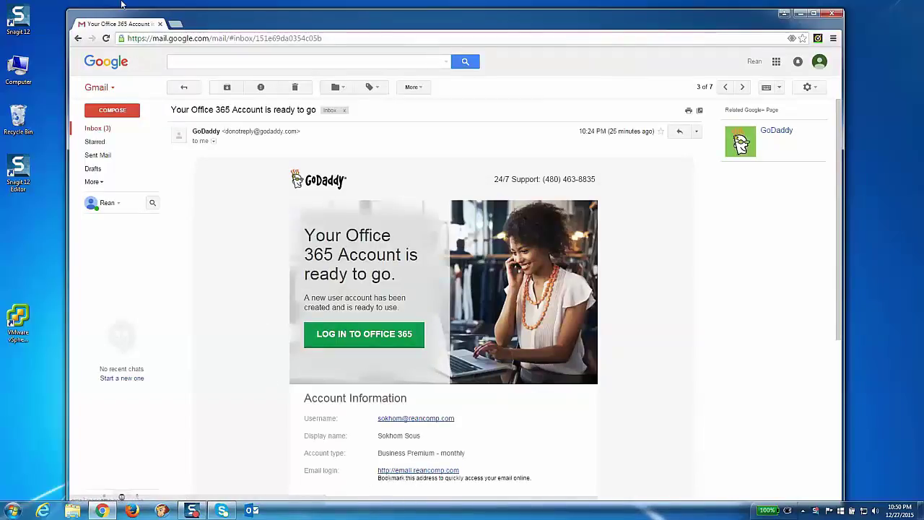
click(175, 23)
click(178, 38)
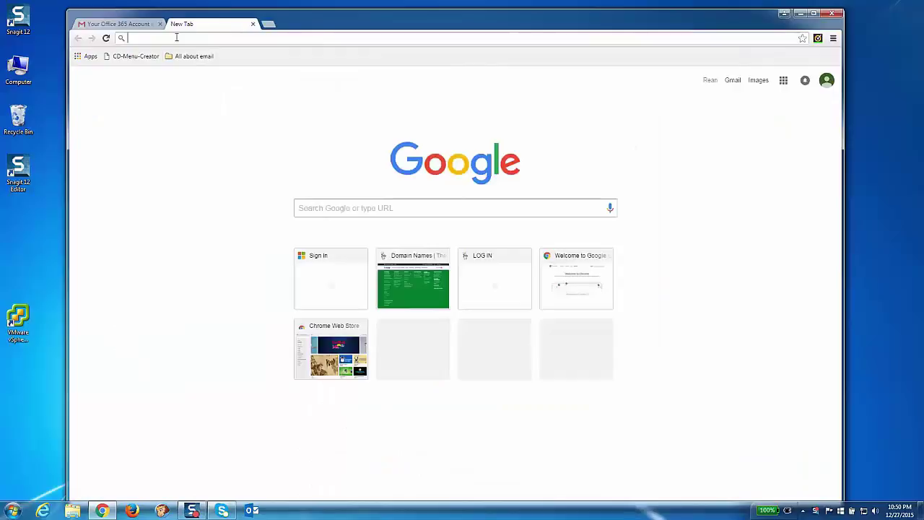
text(http:)
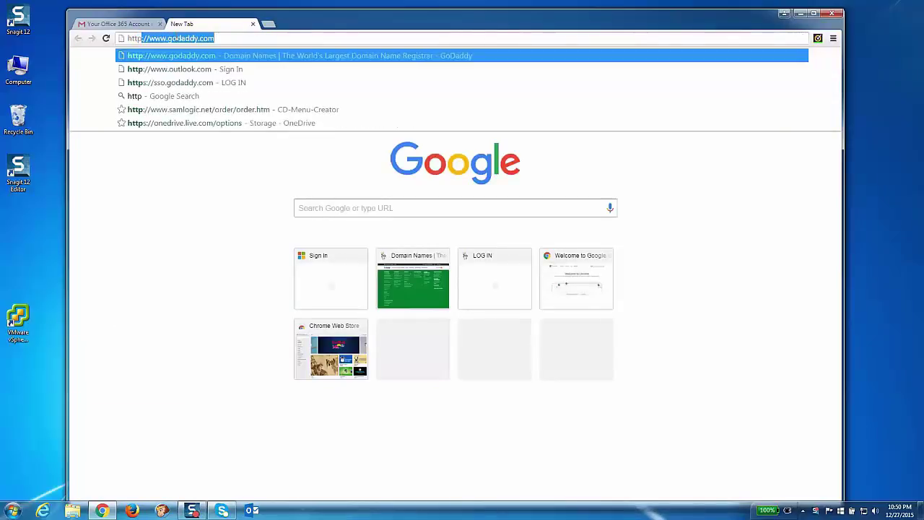
text(//)
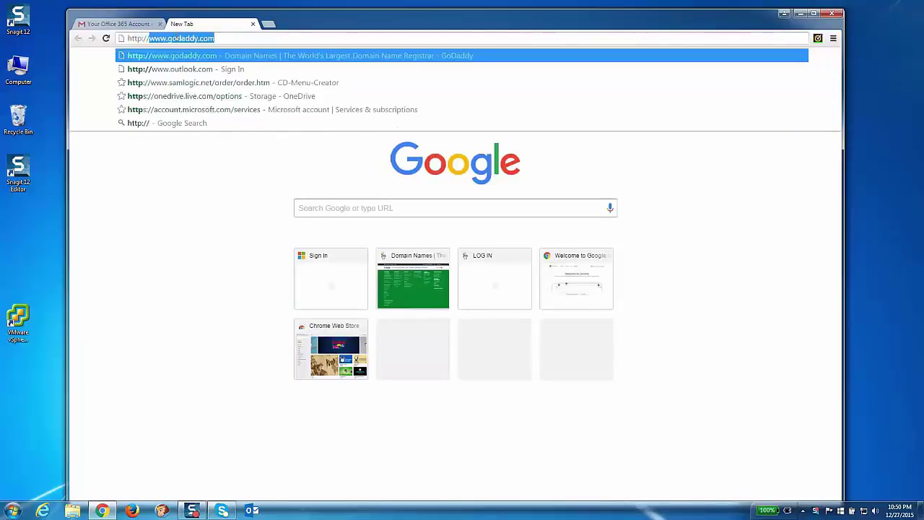
text(reancom)
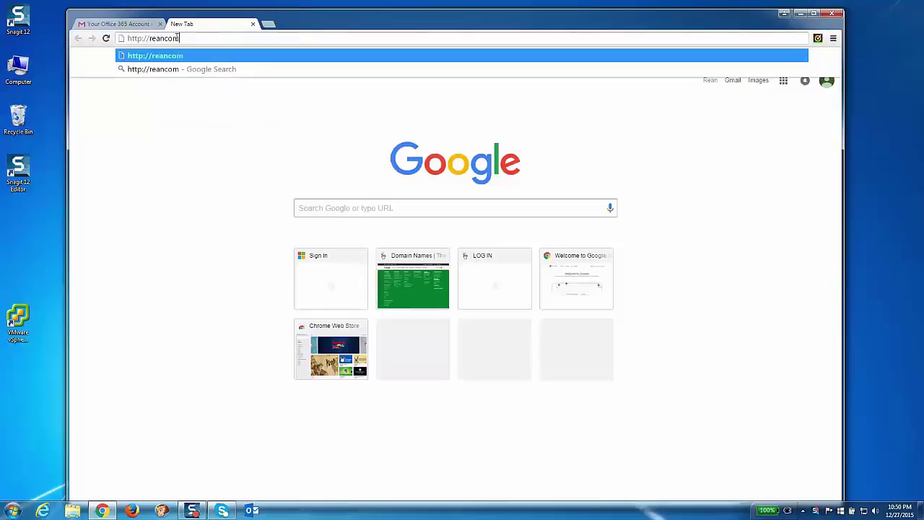
text(p.com)
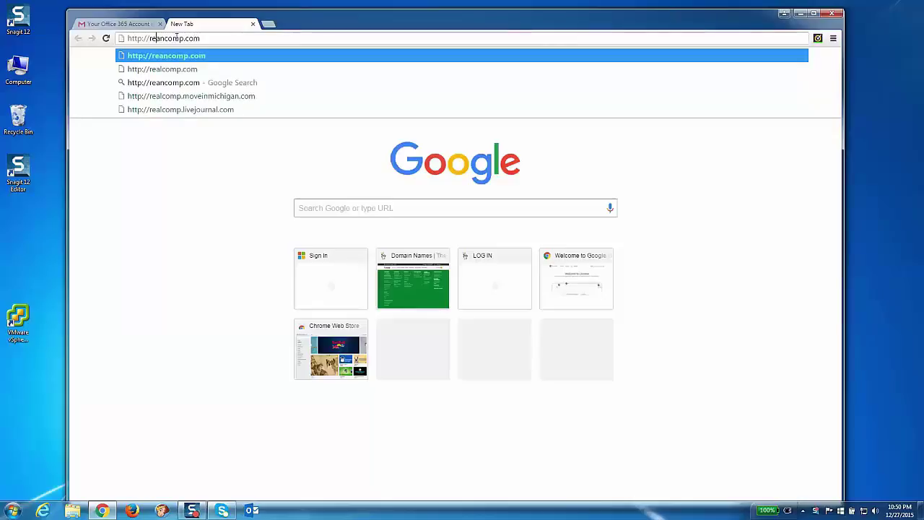
text(mail.)
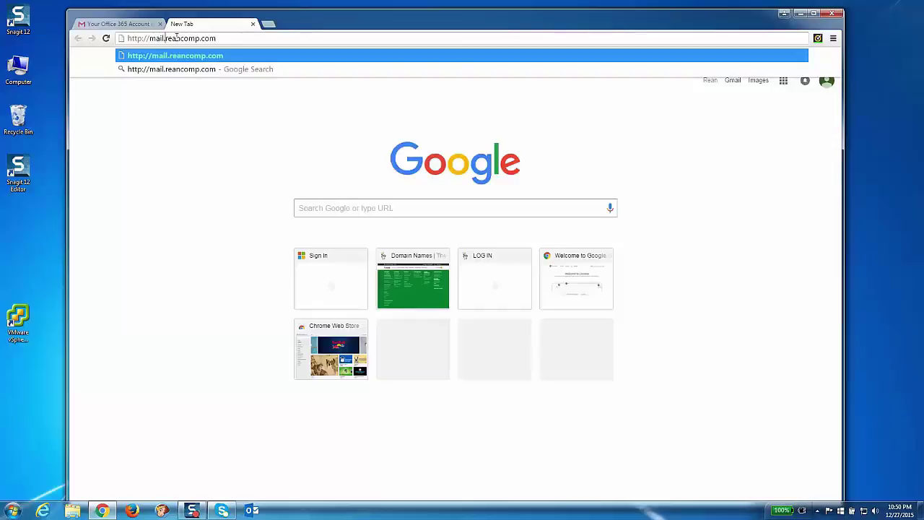
key(Return)
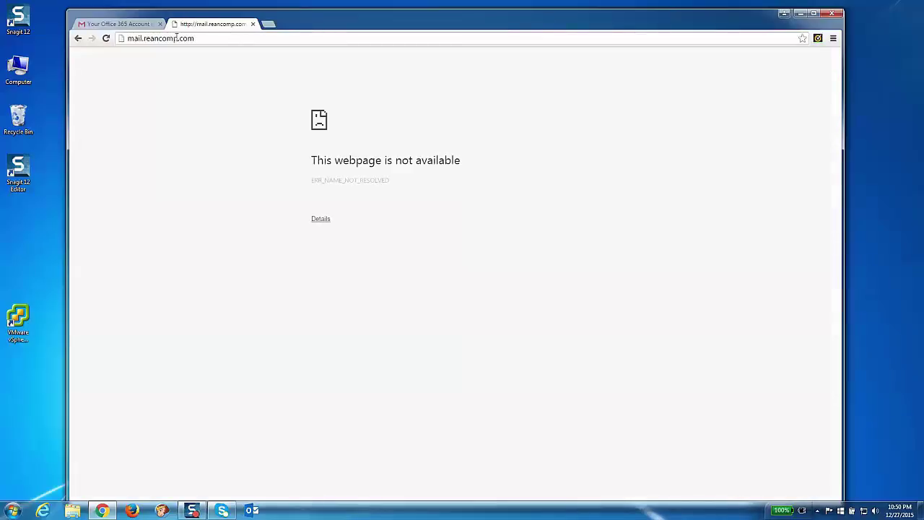
click(123, 24)
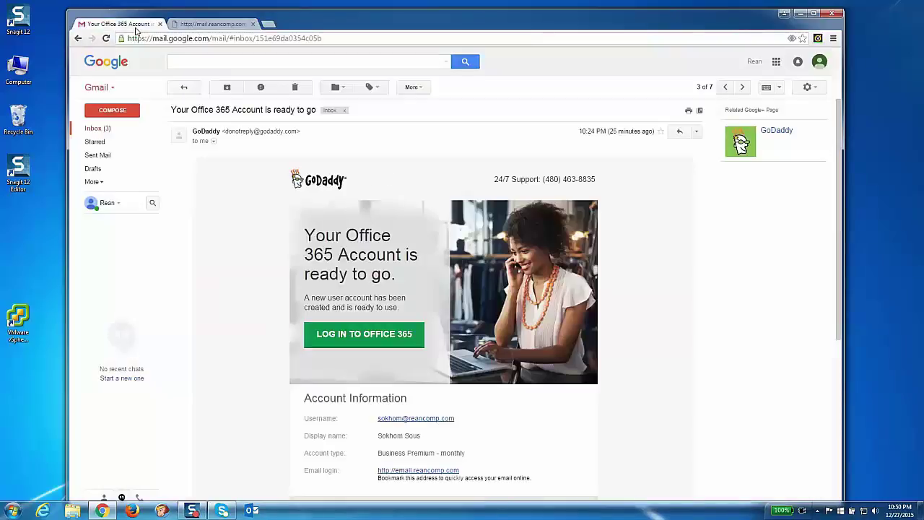
Copy the email's login link into a new tab, then close the extra tabs.
right_click(422, 470)
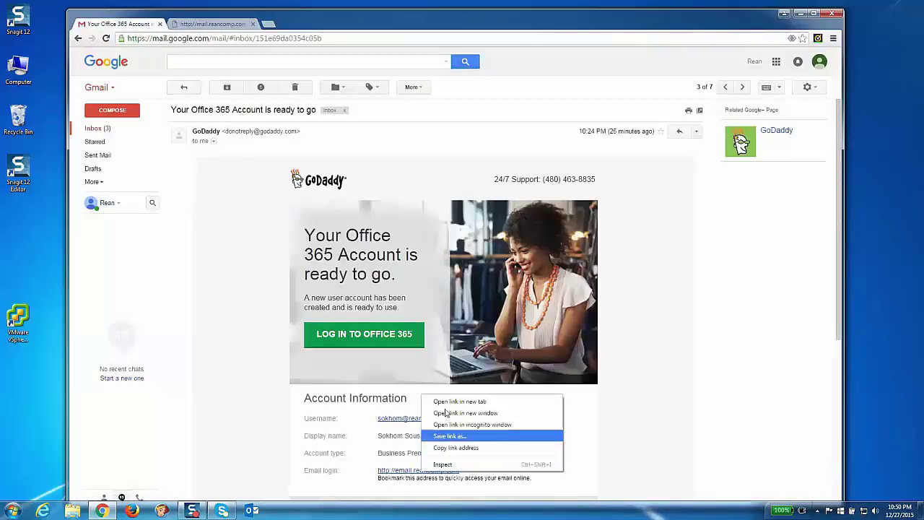
click(457, 448)
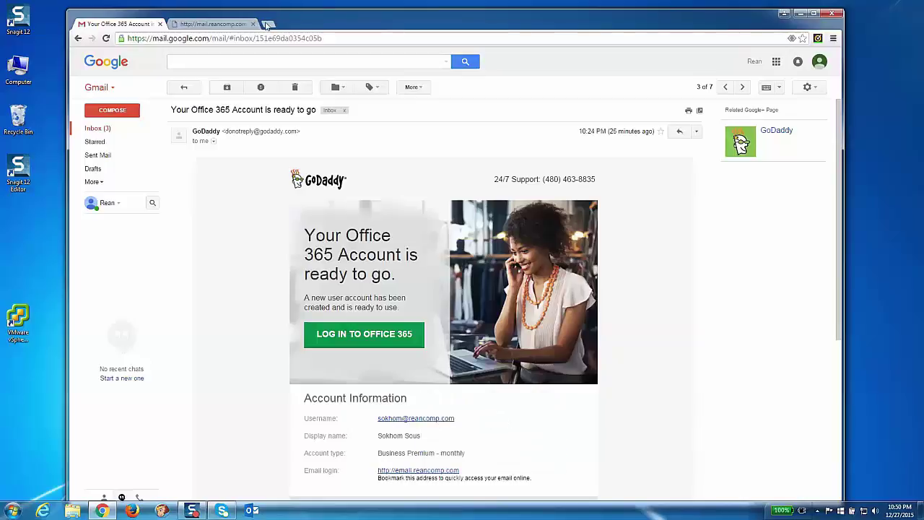
click(269, 24)
right_click(137, 38)
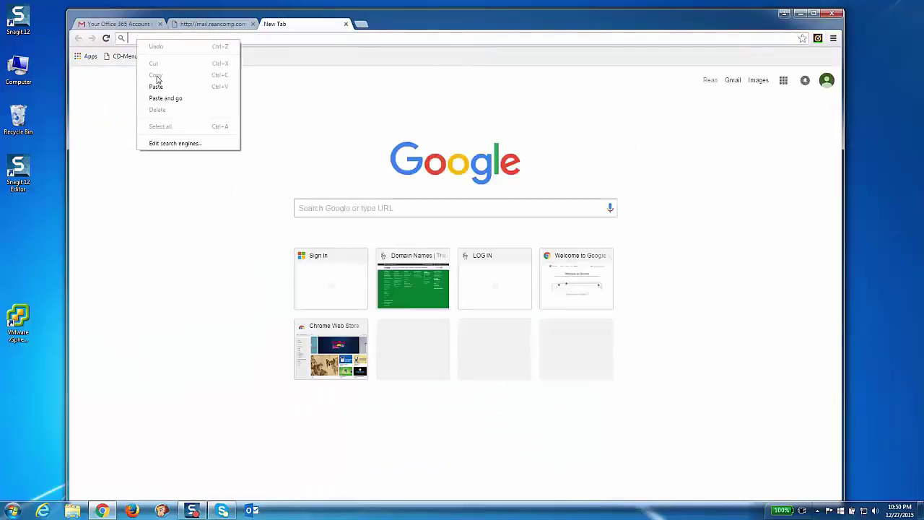
click(156, 84)
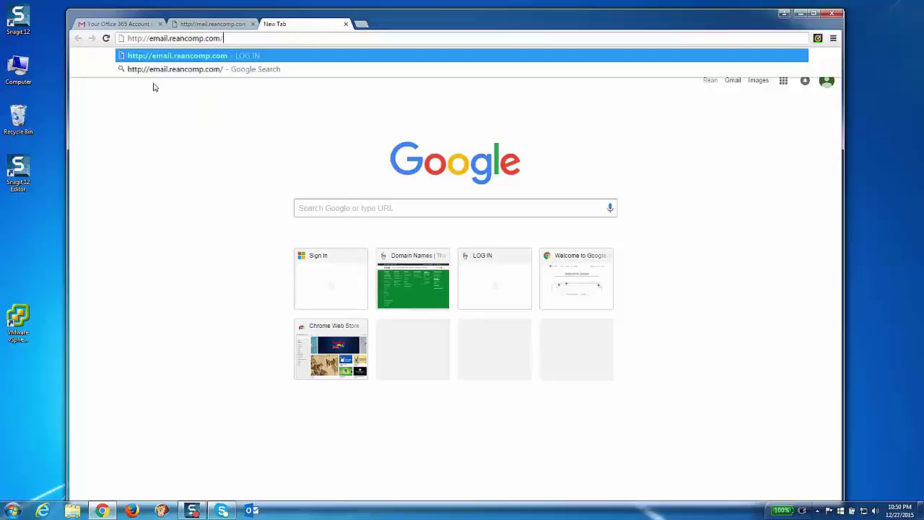
key(Return)
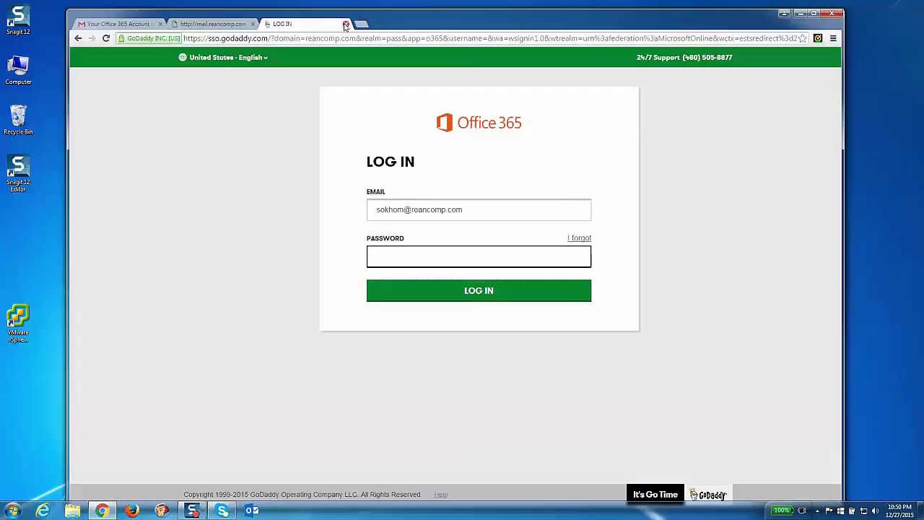
click(253, 25)
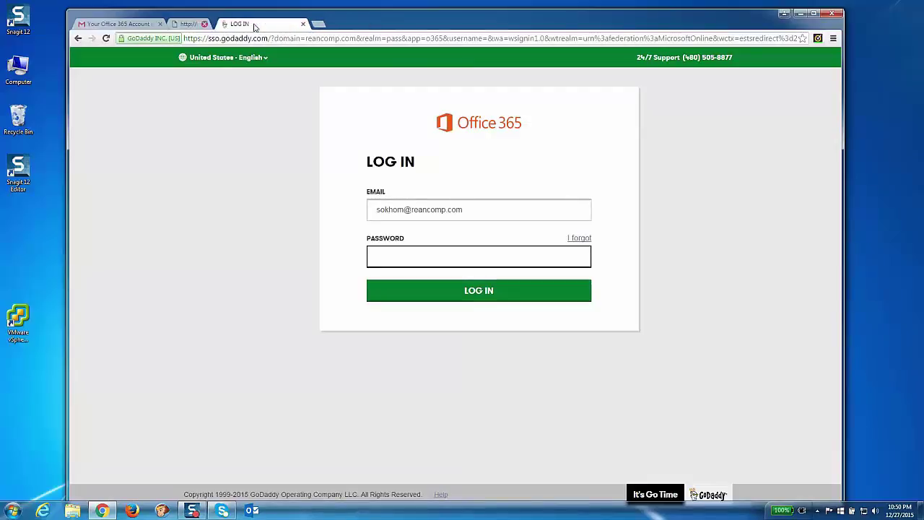
click(253, 25)
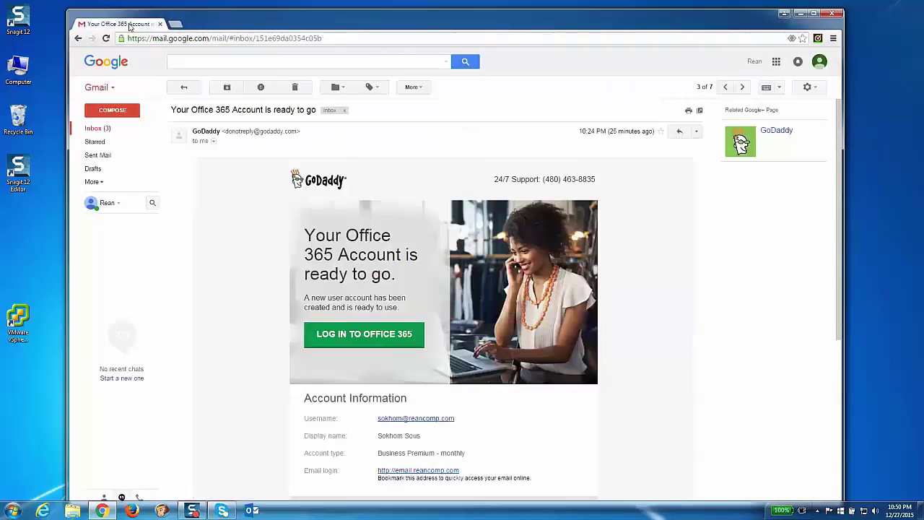
right_click(418, 471)
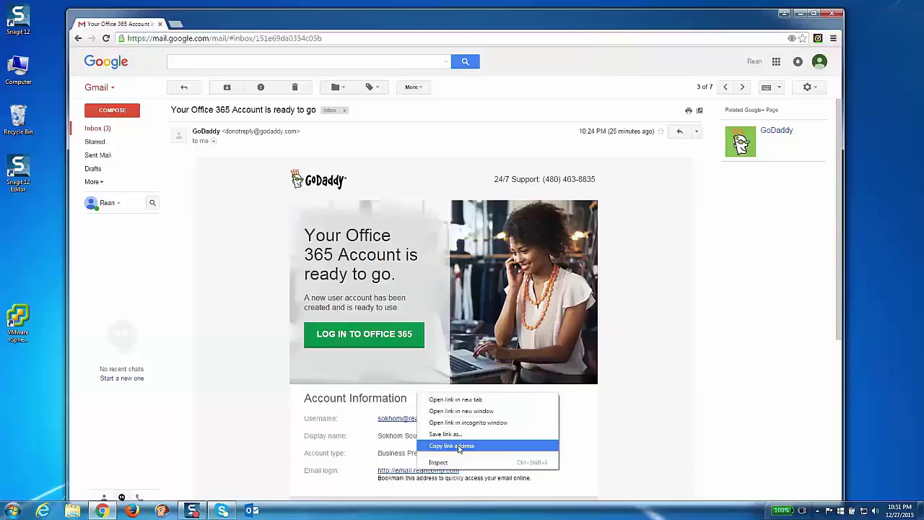
click(460, 445)
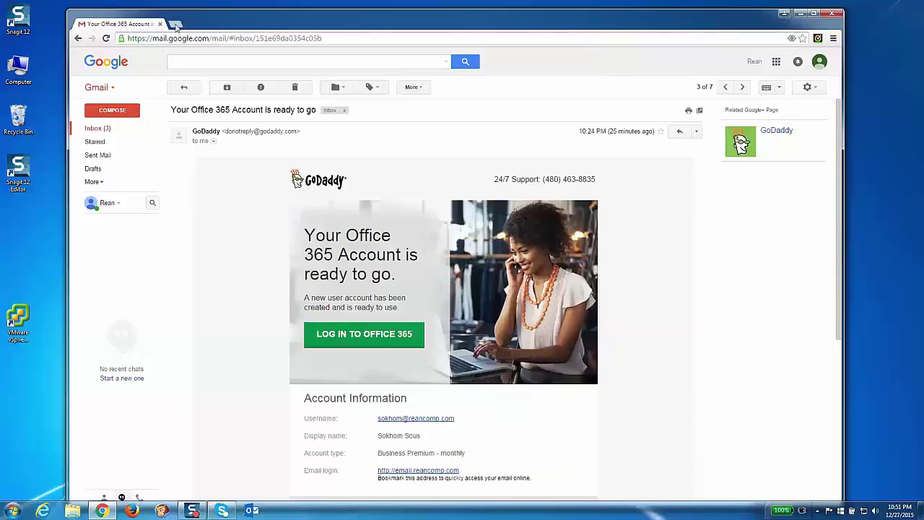
click(176, 24)
right_click(165, 38)
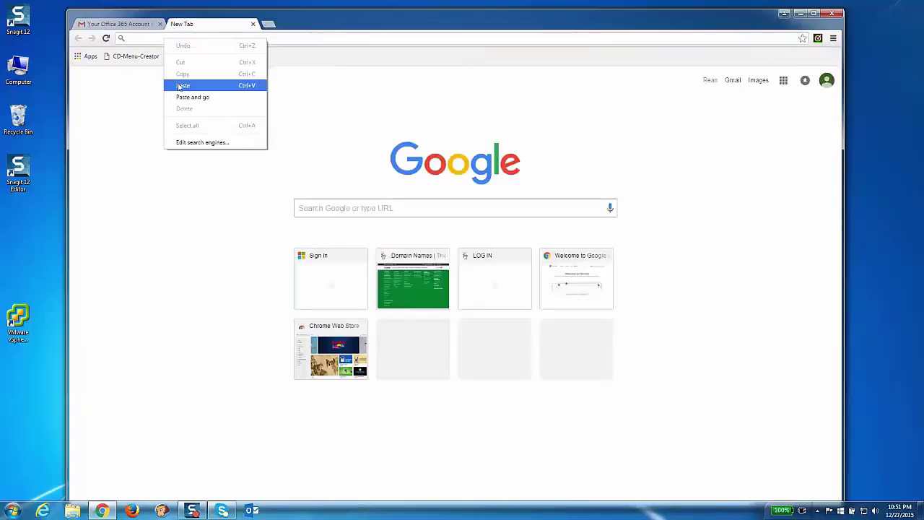
click(182, 85)
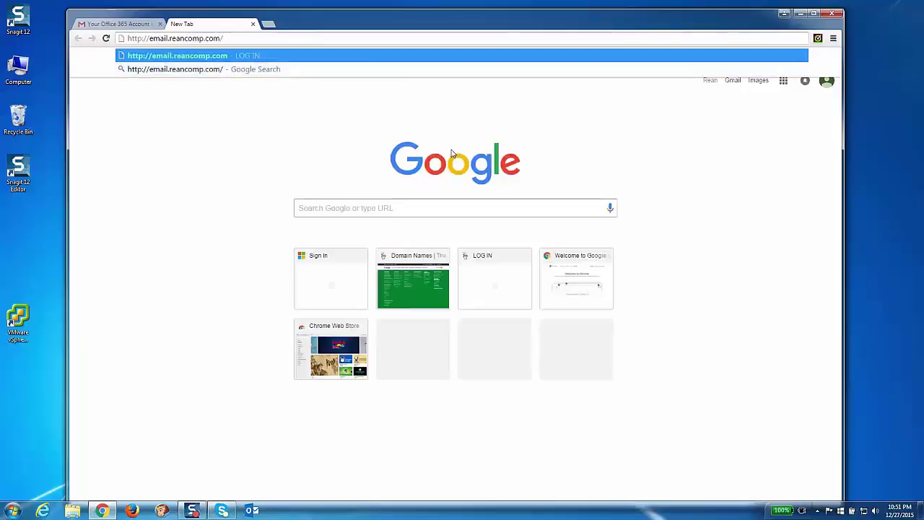
key(Return)
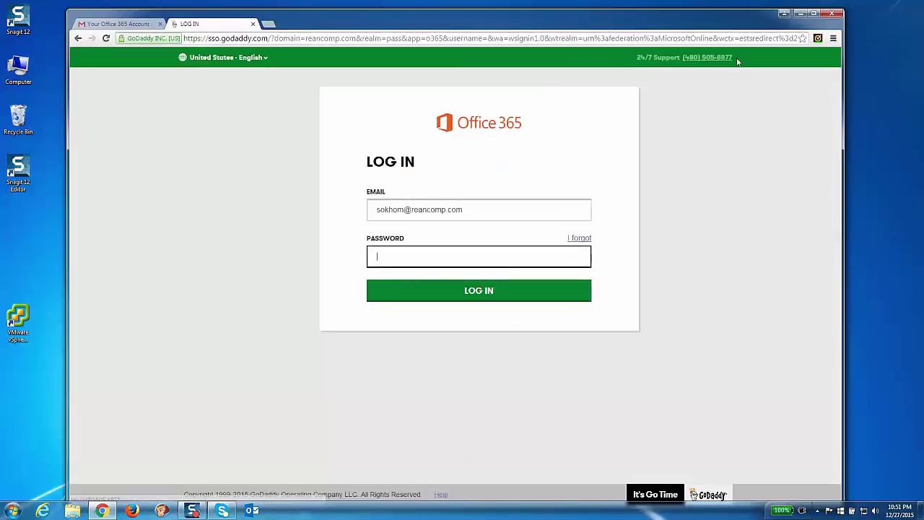
click(834, 38)
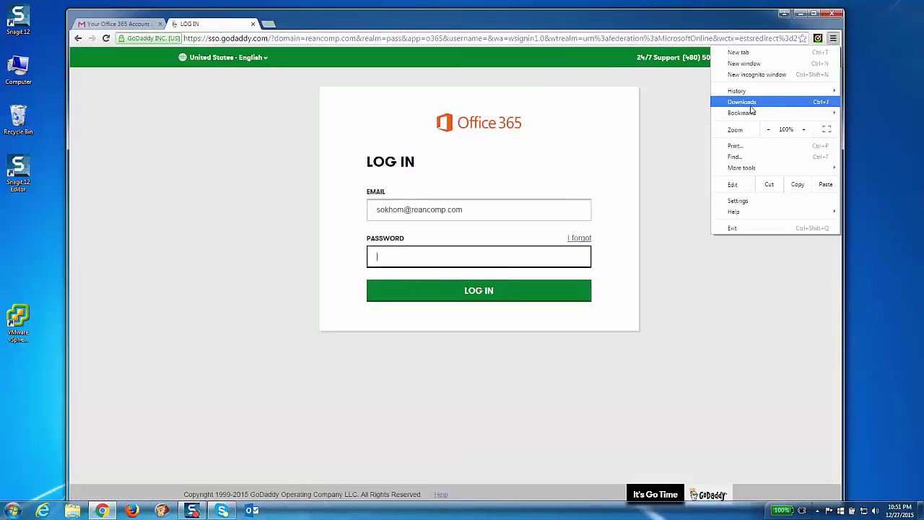
Bookmark the Office 365 login page as Reancomp-Webmail.
mouse_move(744, 116)
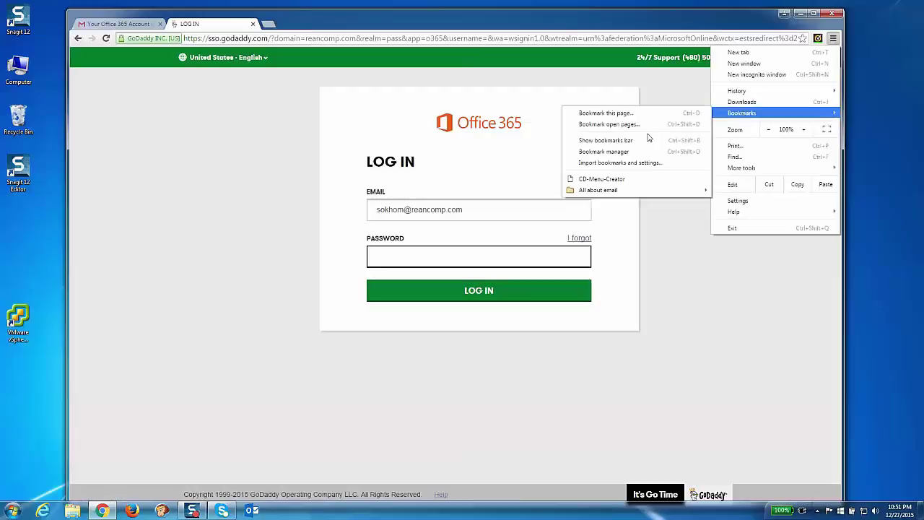
click(607, 114)
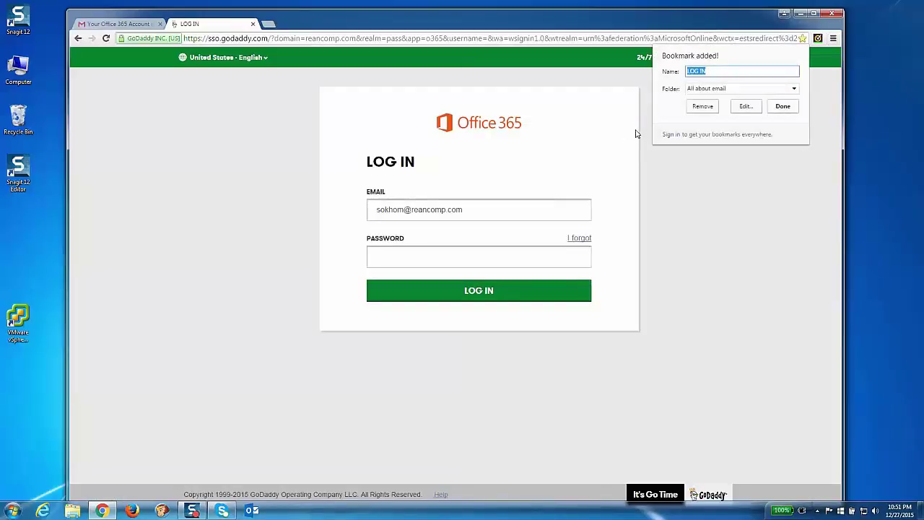
text(Reancomp-Webmail)
click(782, 107)
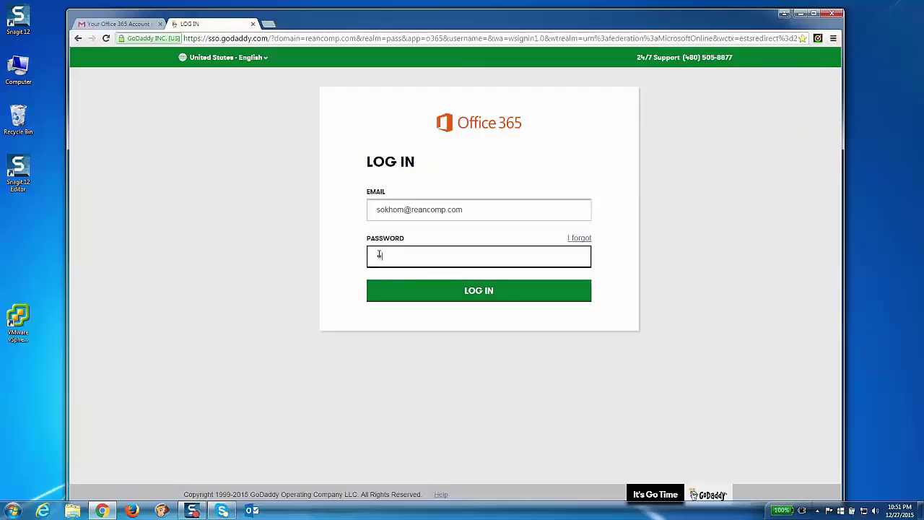
Log in with the account password to reach the Office 365 Home portal.
text(•••)
click(488, 296)
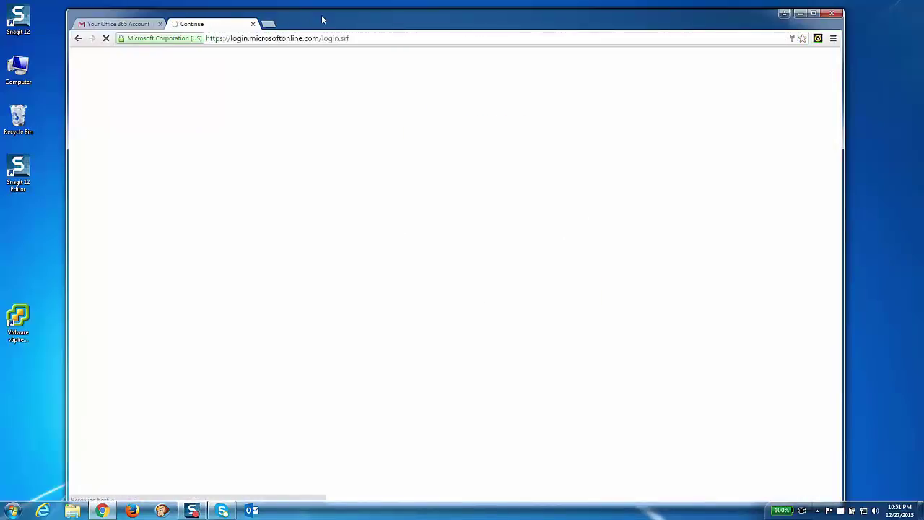
mouse_move(323, 20)
mouse_down()
mouse_move(301, 31)
mouse_move(299, 17)
mouse_move(311, 20)
mouse_up()
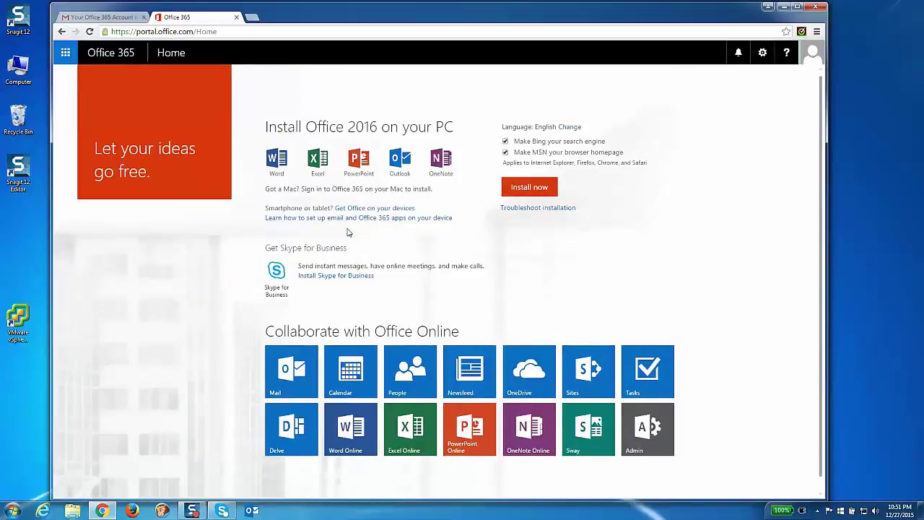
scroll(403, 241, down, 1)
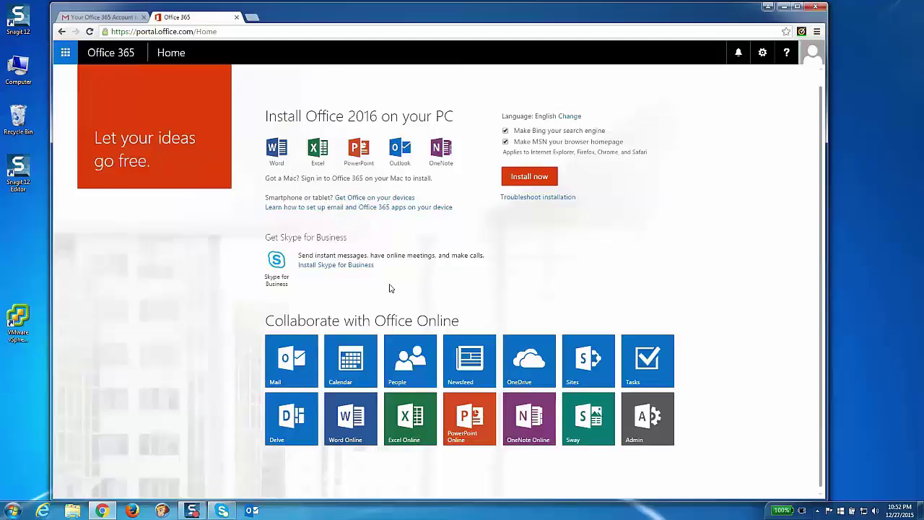
scroll(437, 243, up, 1)
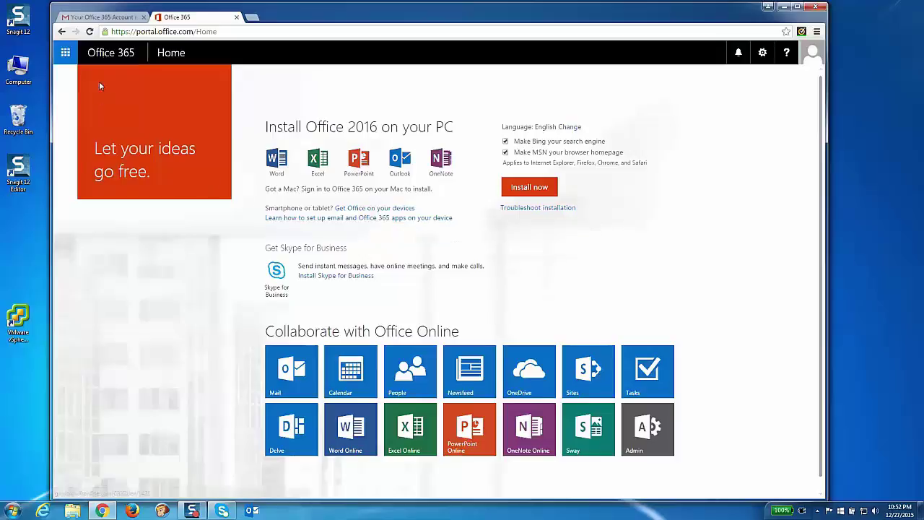
click(106, 55)
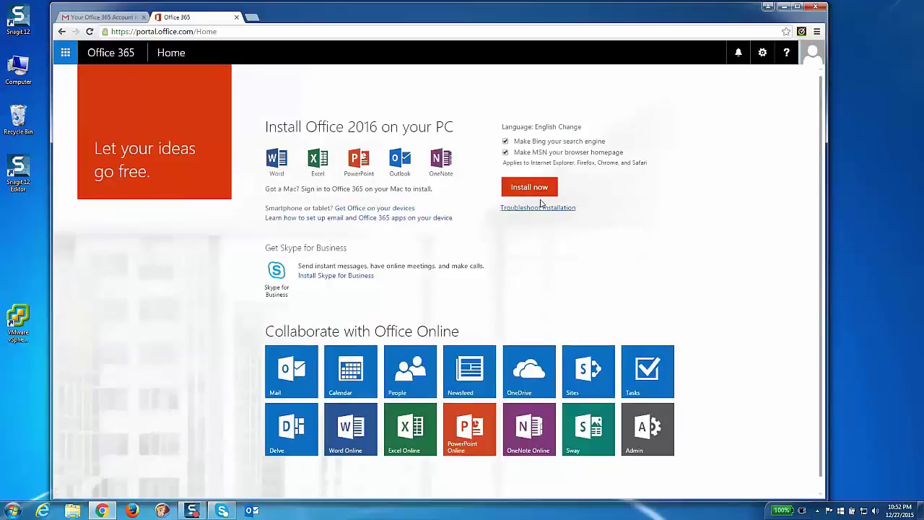
Uncheck the Bing search and MSN homepage offers and download the Office 2016 installer.
click(504, 152)
click(505, 142)
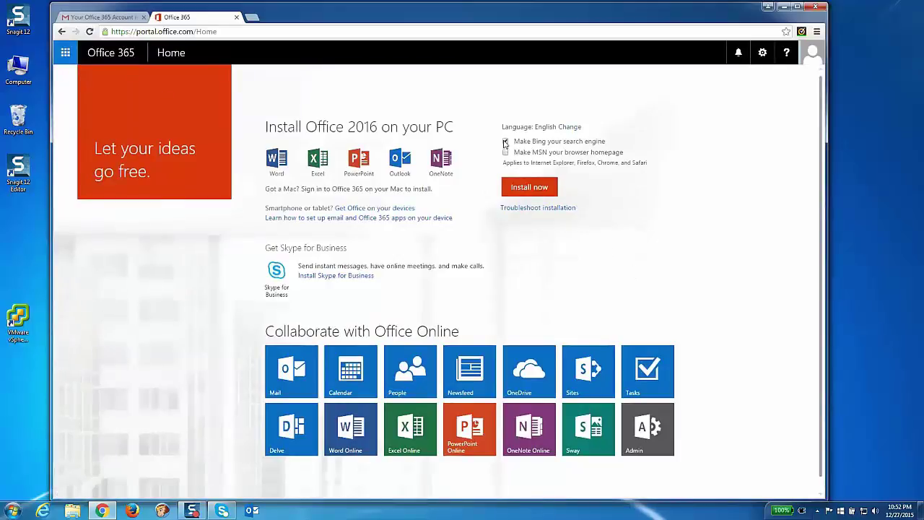
click(529, 189)
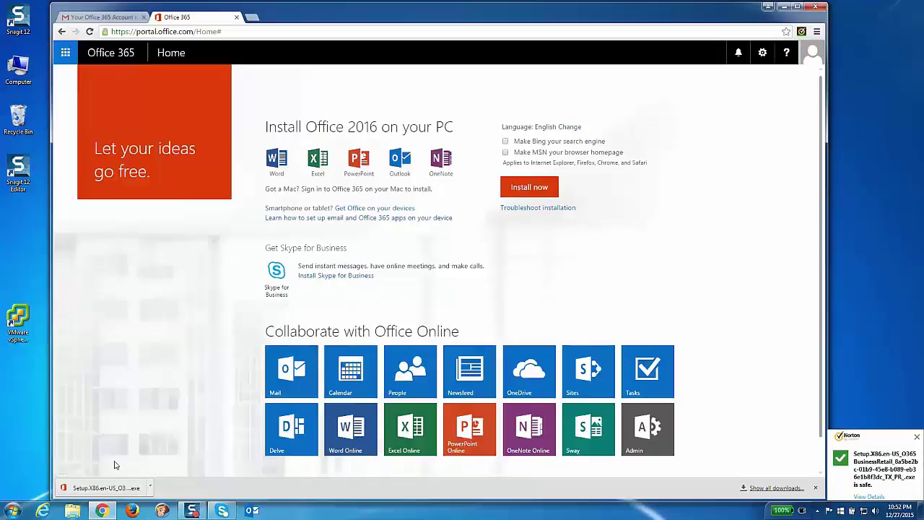
click(775, 488)
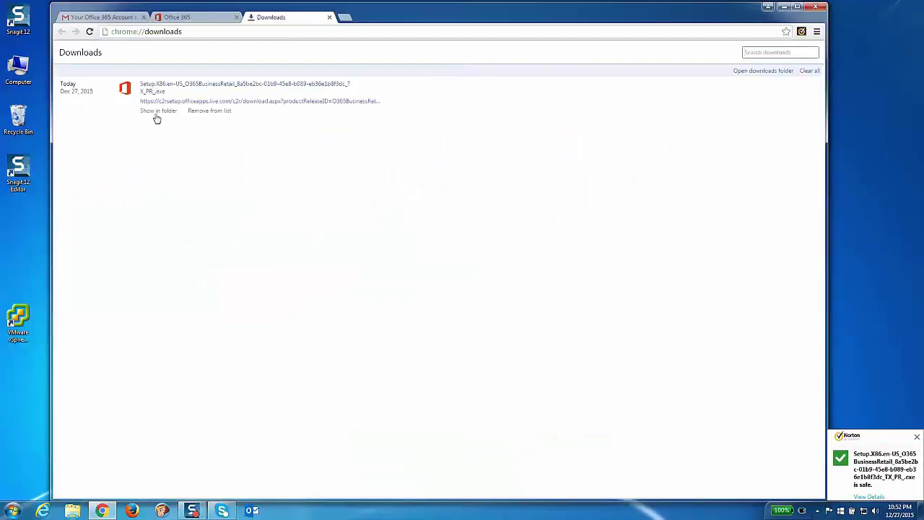
Show the Setup.X86.en-US_O365BusinessRetail file in its folder, then return to the Office 365 tab.
click(157, 112)
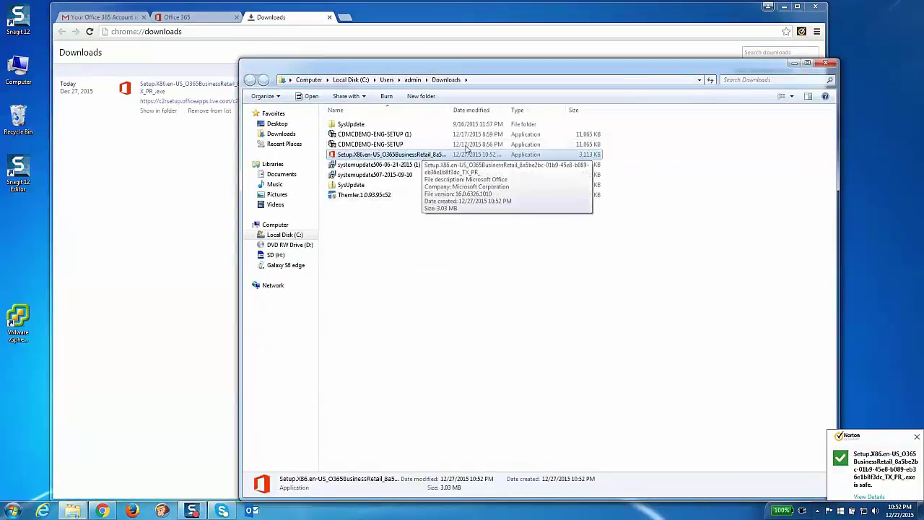
drag(449, 110, 555, 109)
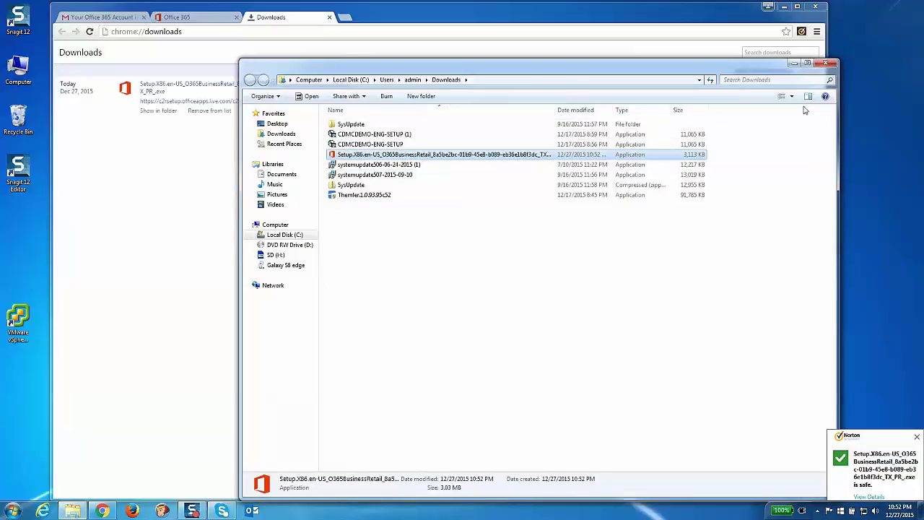
click(827, 69)
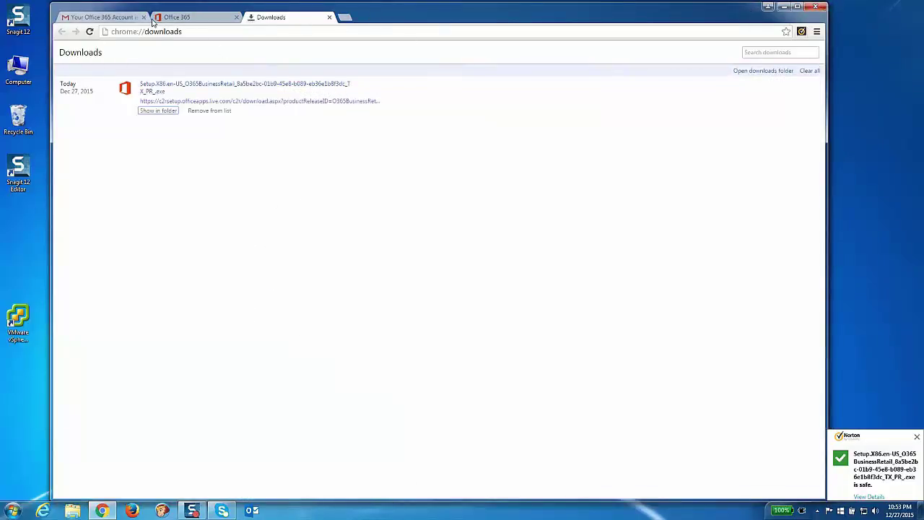
click(179, 19)
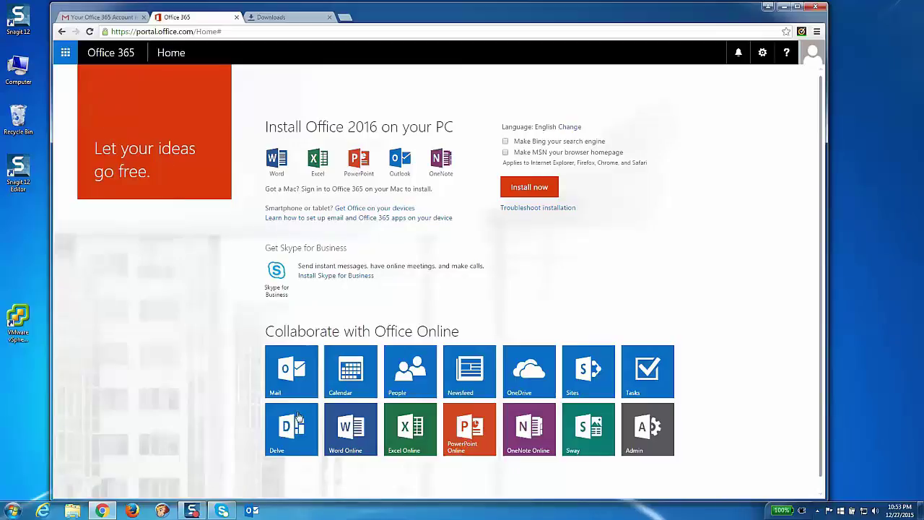
Read the help on setting up email and Office 365 apps on devices, then close it and Chrome.
click(370, 219)
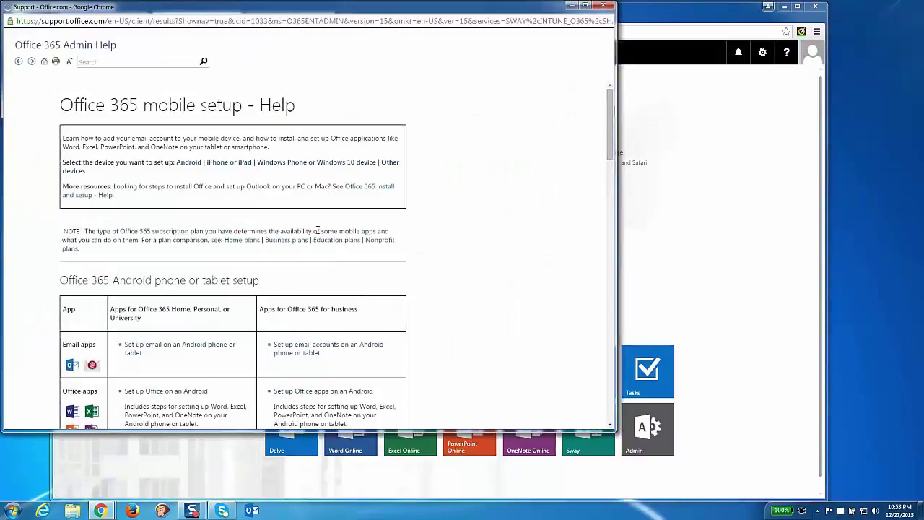
scroll(172, 309, down, 2)
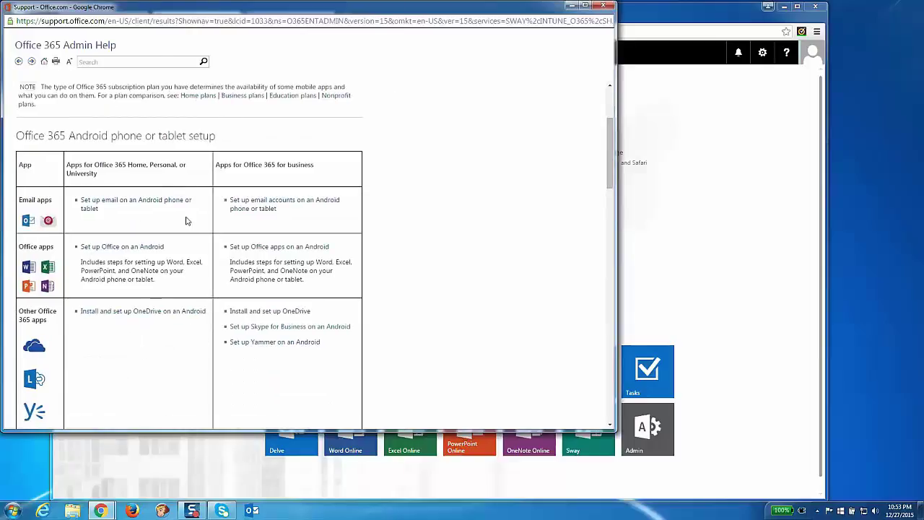
drag(212, 10, 337, 51)
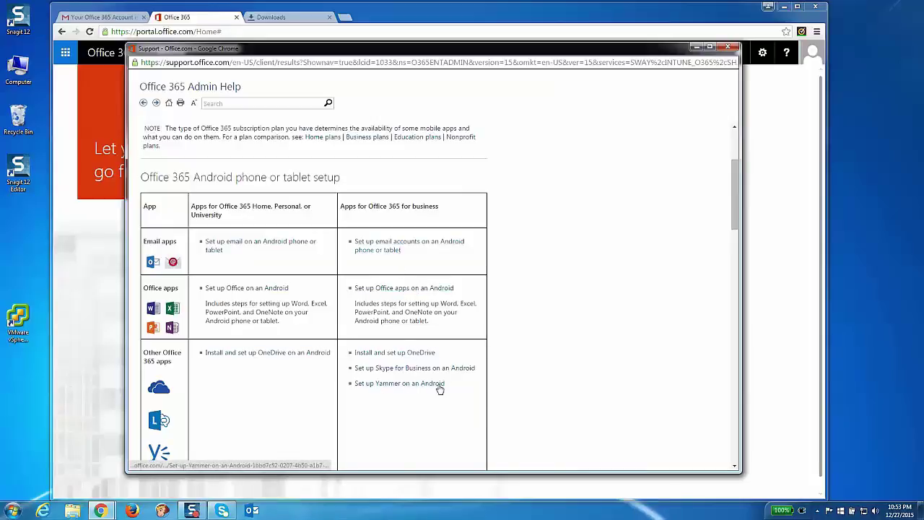
click(727, 47)
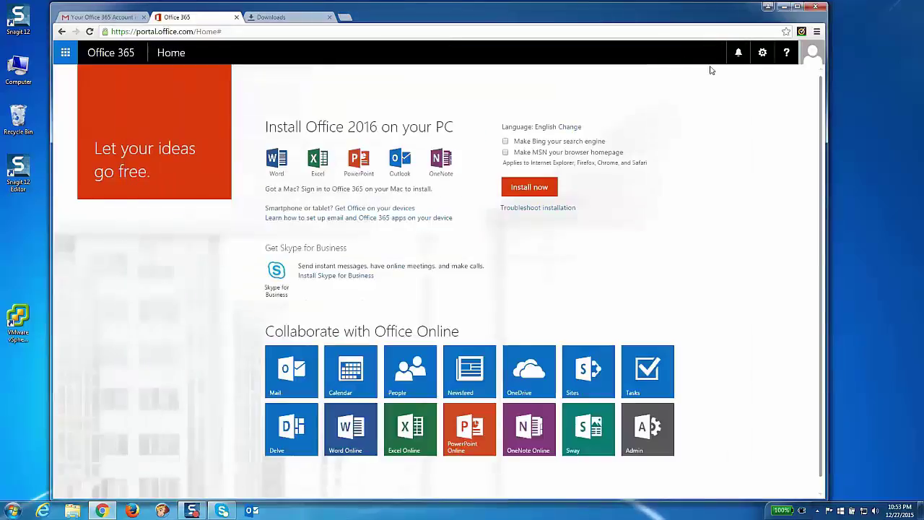
click(816, 6)
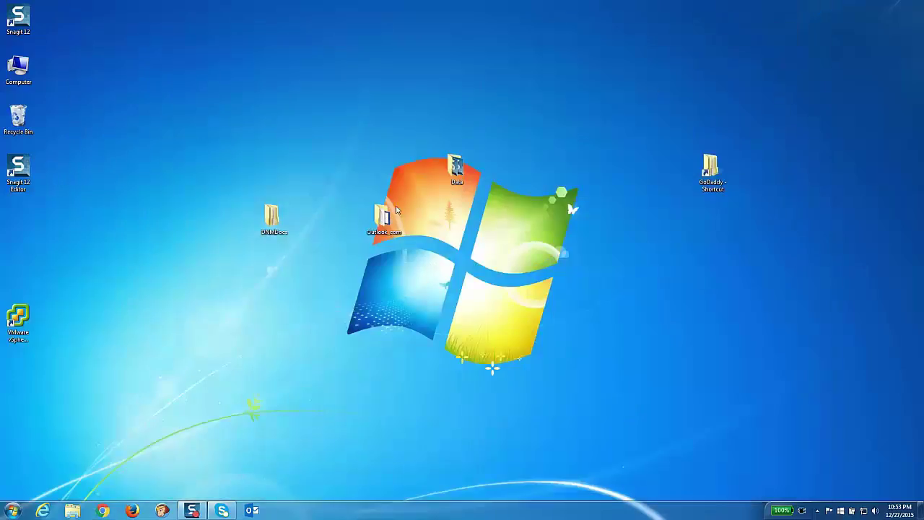
Launch Outlook 2013 from Start > All Programs > Microsoft Office 2013.
click(11, 511)
click(31, 483)
text(out)
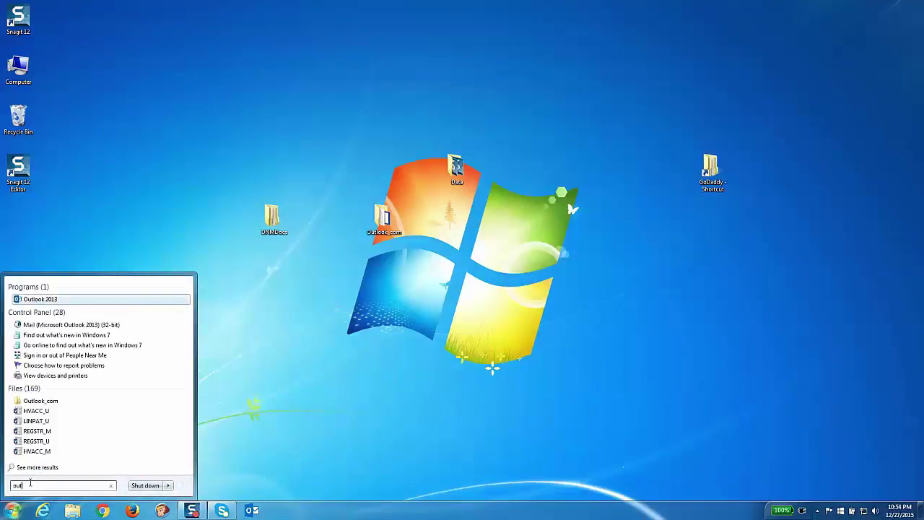
click(307, 426)
click(11, 510)
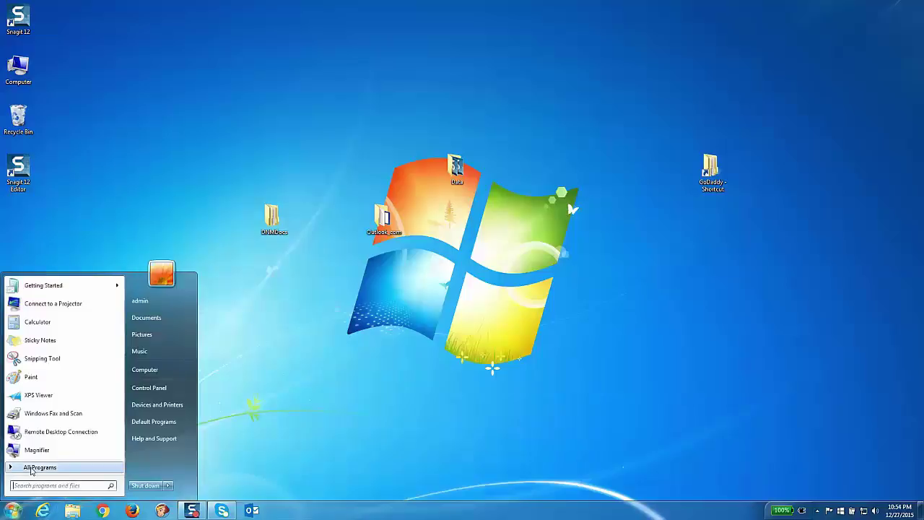
click(37, 468)
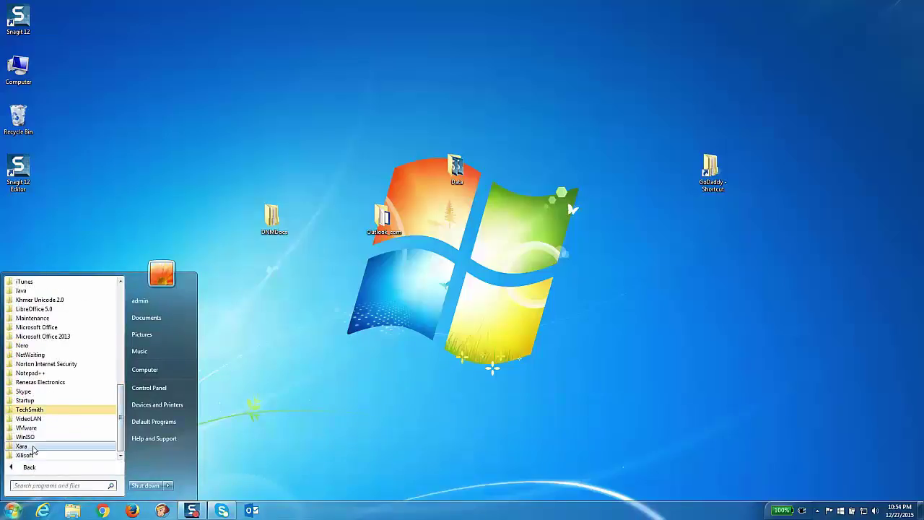
scroll(102, 415, up, 1)
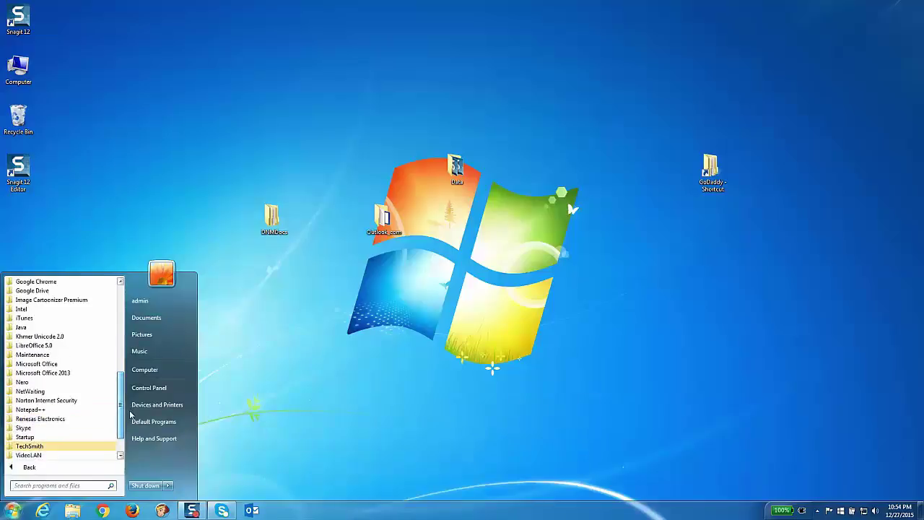
click(60, 364)
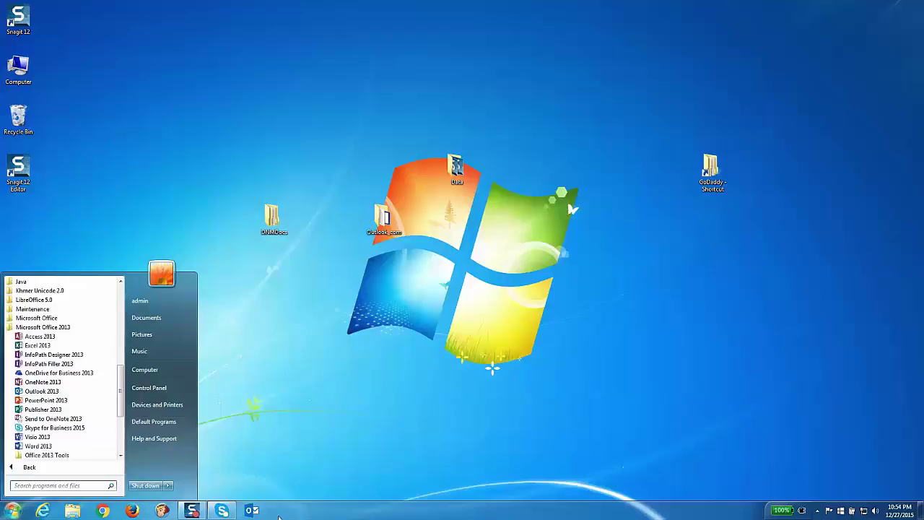
click(499, 398)
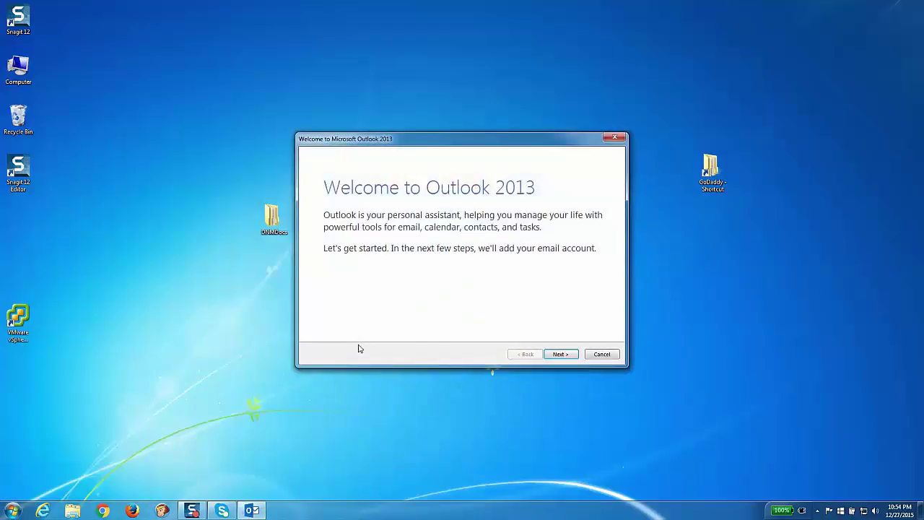
Pass the Outlook 2013 welcome page and confirm Yes to adding an email account.
drag(465, 141, 412, 115)
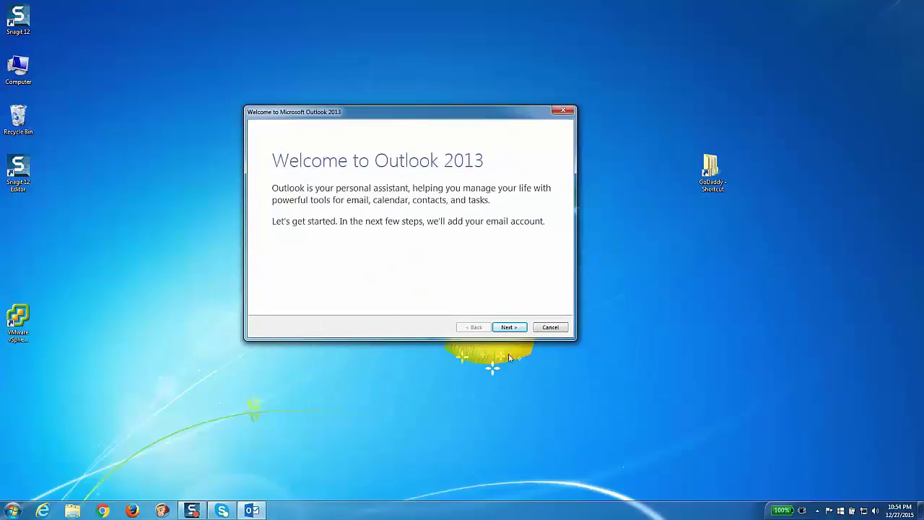
click(507, 327)
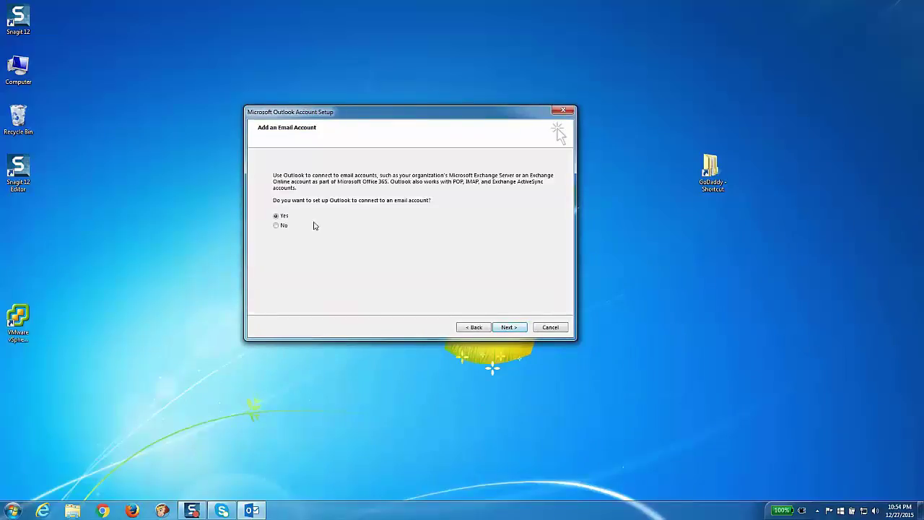
click(509, 328)
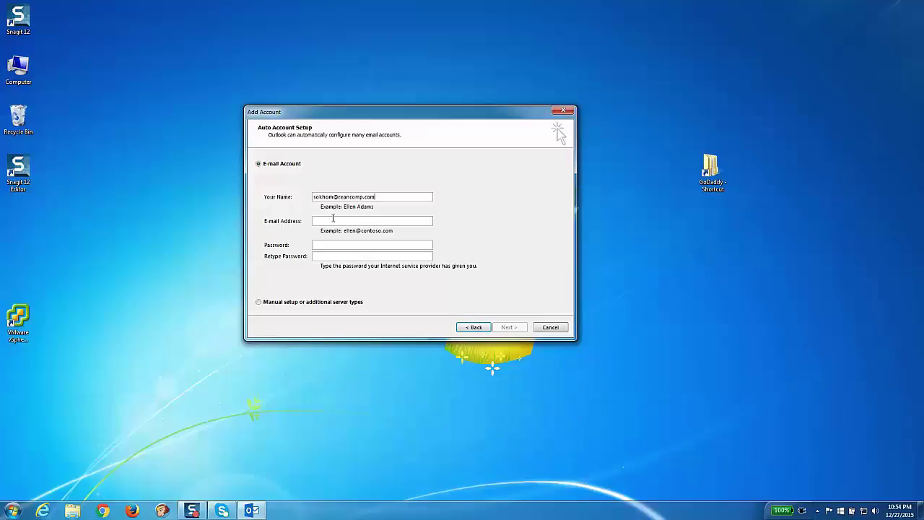
Enter the display name, e-mail address and account password twice, then start Auto Account Setup.
drag(375, 198, 313, 197)
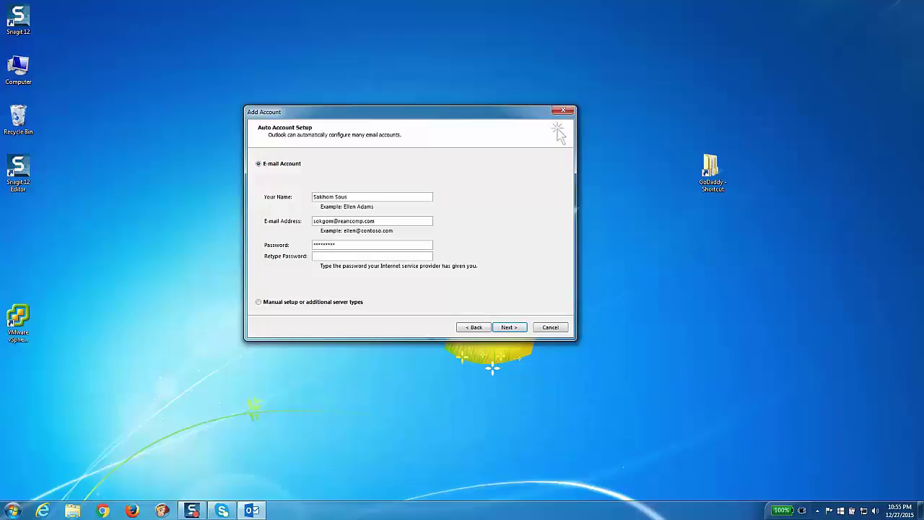
text(*)
click(509, 328)
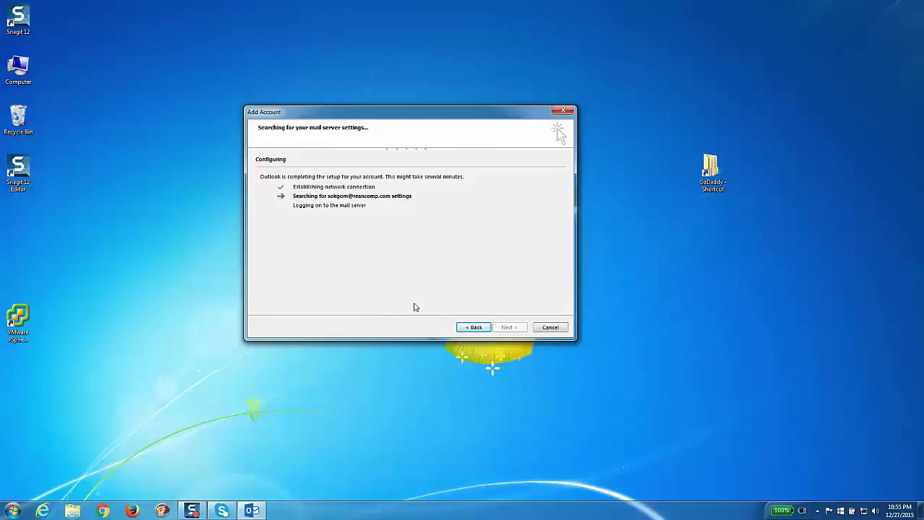
Return to the account form, replace the e-mail address's stray last letter with 'h', and resubmit.
click(473, 327)
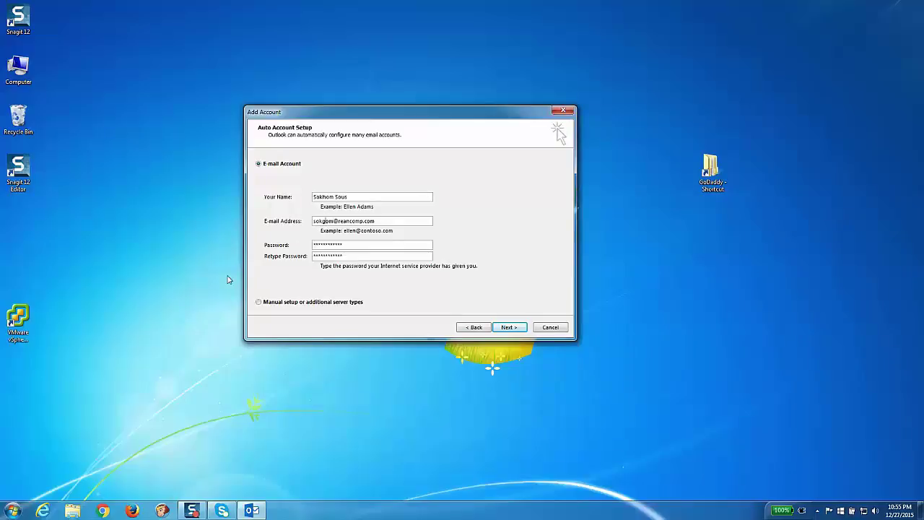
key(BackSpace)
text(h)
click(508, 329)
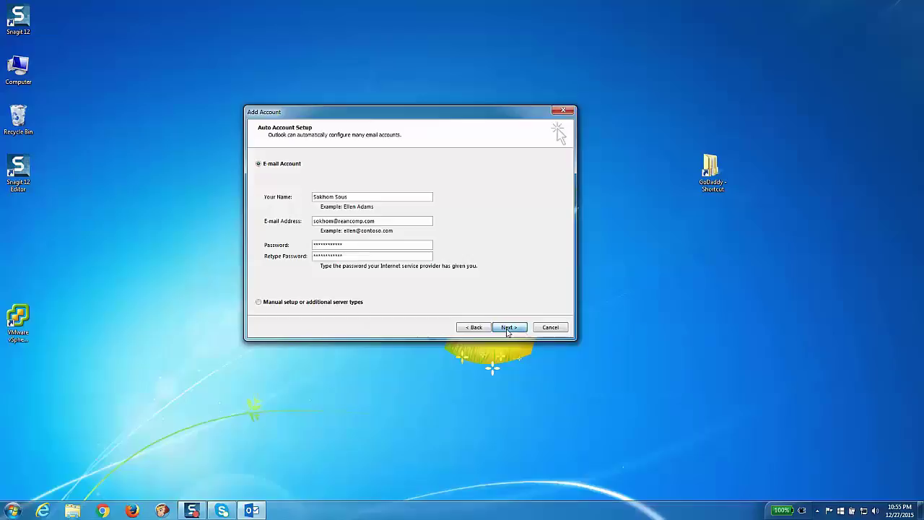
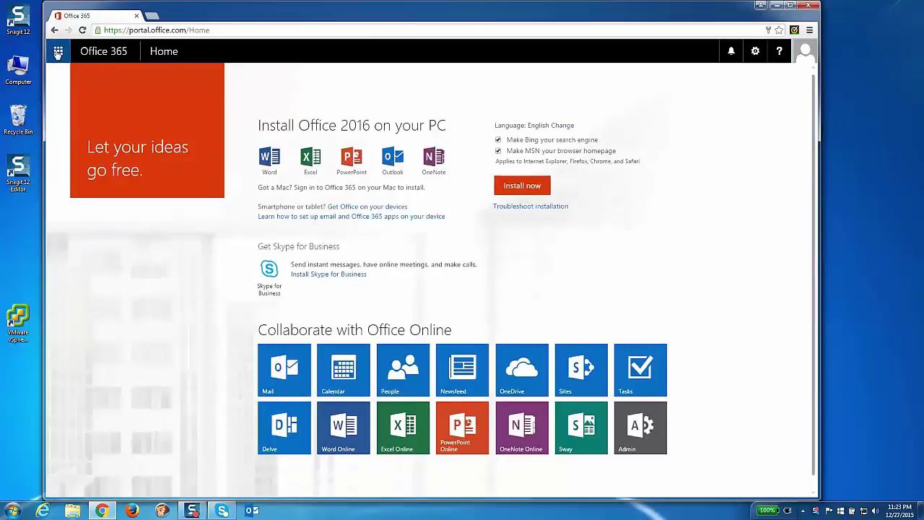
Open the Office 365 admin center dashboard and select the reancomp.com organization profile.
click(57, 52)
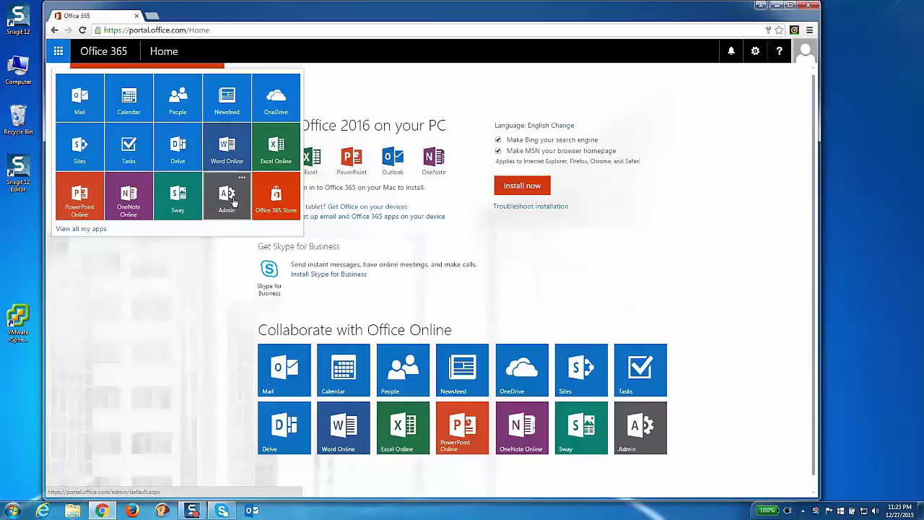
click(231, 199)
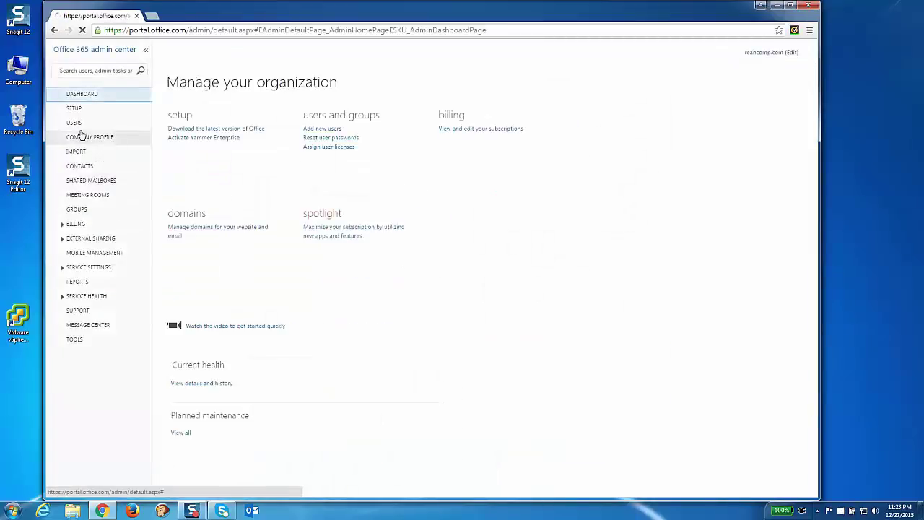
scroll(352, 320, down, 3)
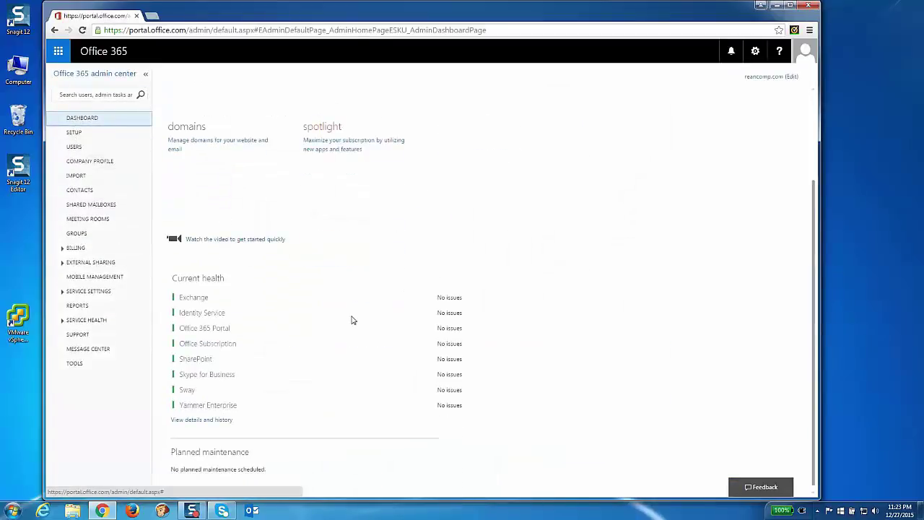
scroll(270, 383, up, 3)
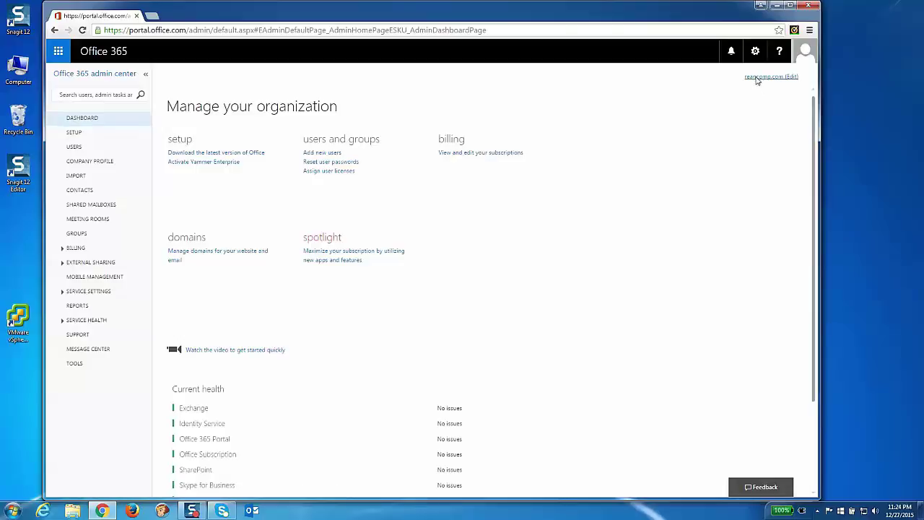
click(756, 78)
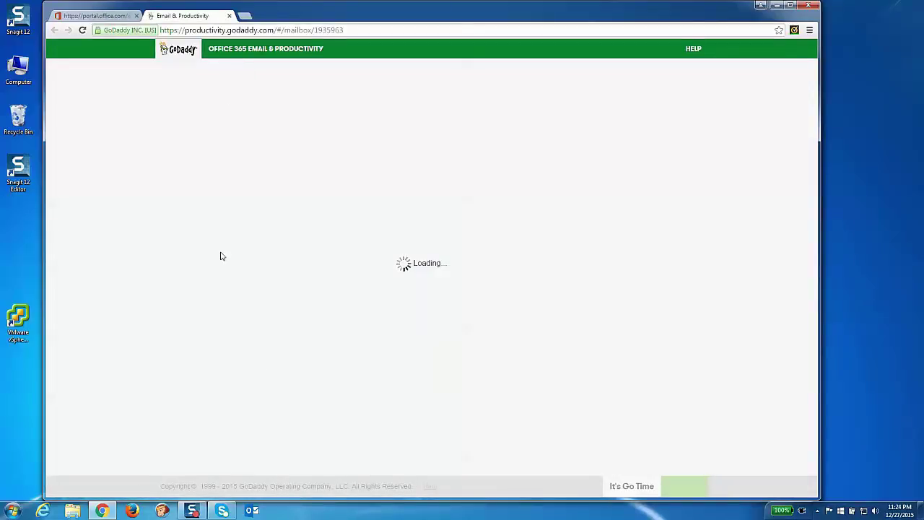
Review the mailbox's Mobile, Desktop and iPad setup instructions, returning to the mailbox page after each.
scroll(303, 347, down, 2)
scroll(303, 348, up, 2)
scroll(303, 347, down, 2)
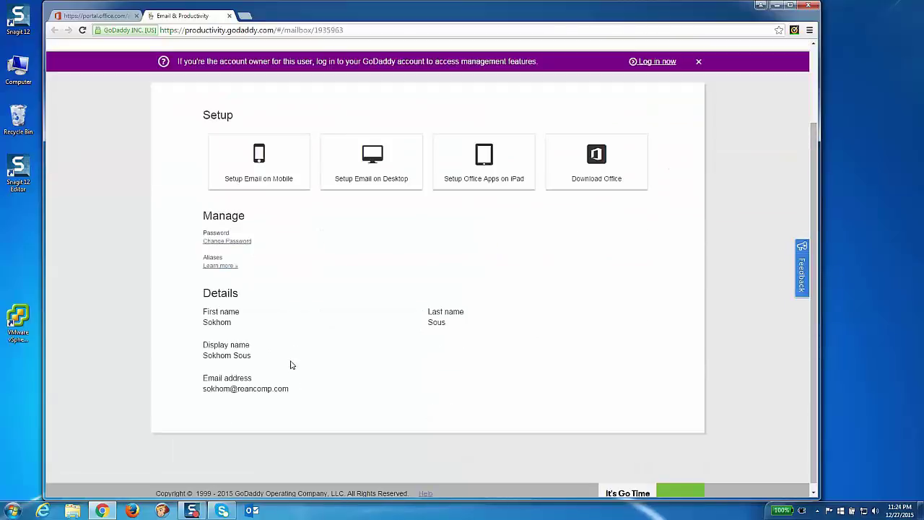
scroll(291, 366, up, 2)
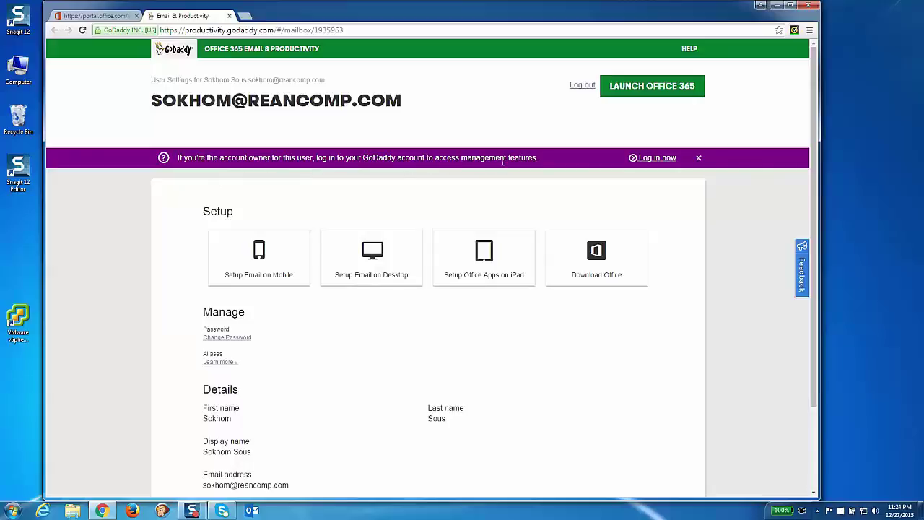
click(260, 263)
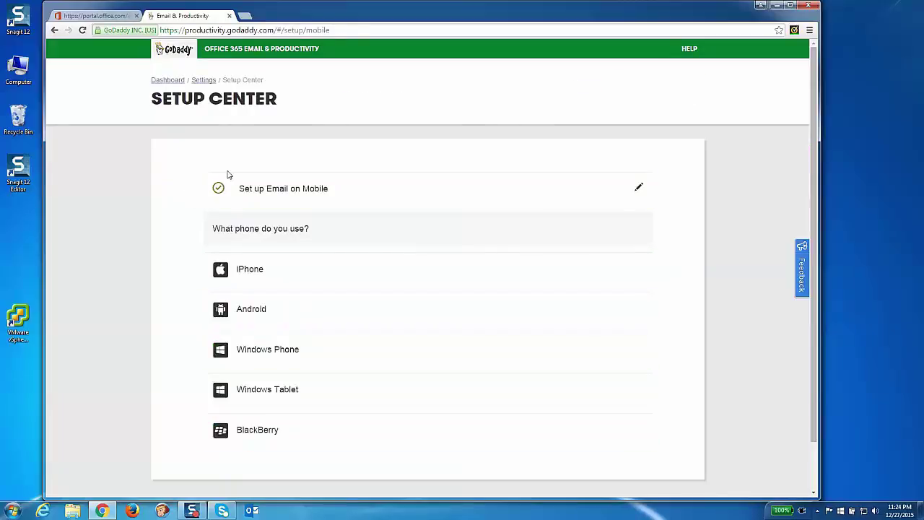
click(55, 32)
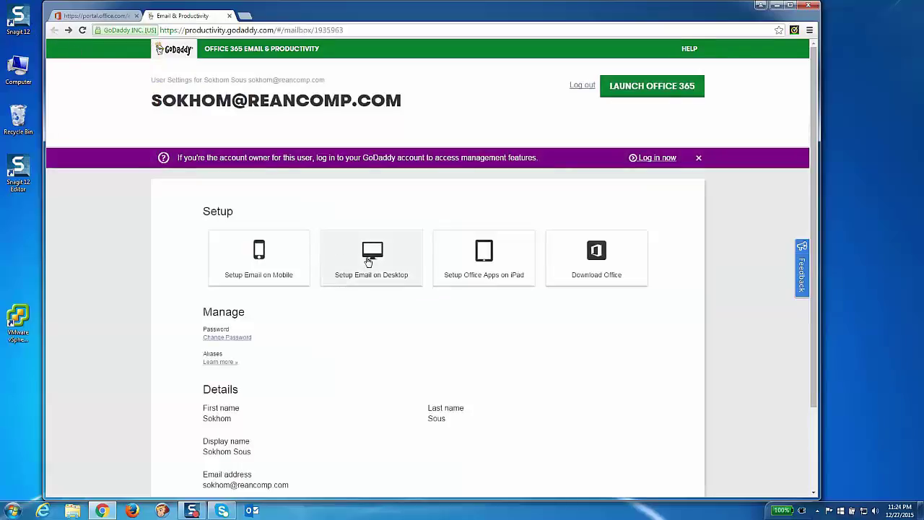
click(380, 279)
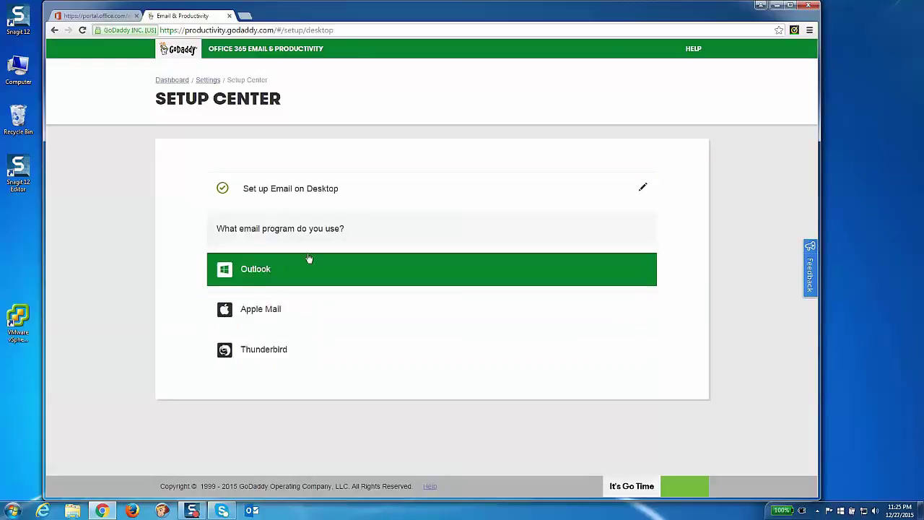
click(55, 30)
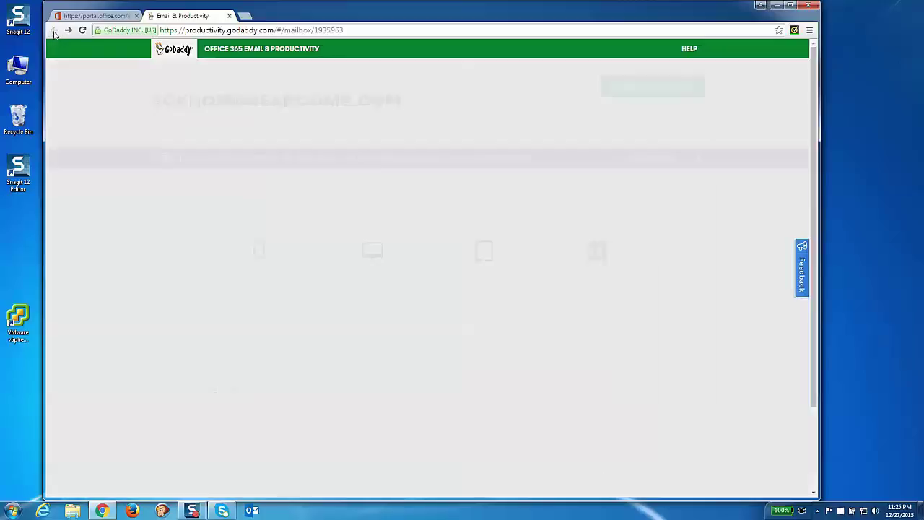
click(488, 281)
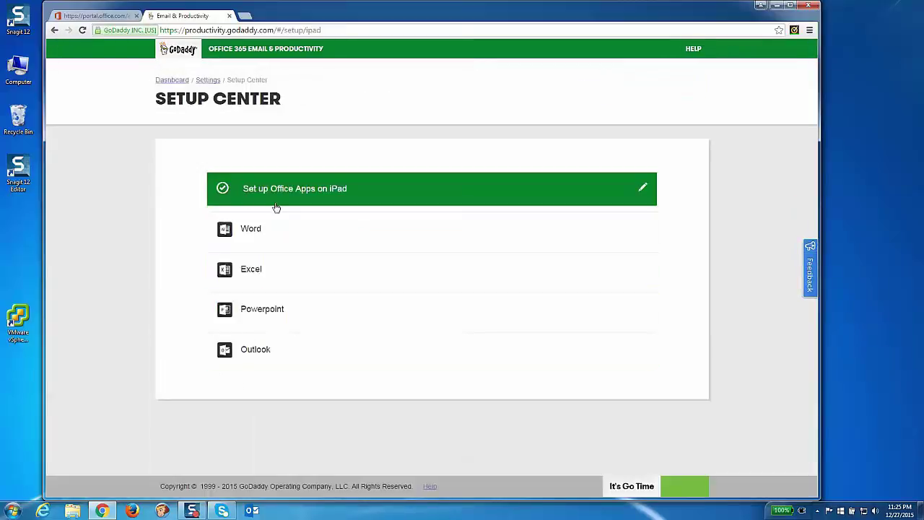
click(54, 30)
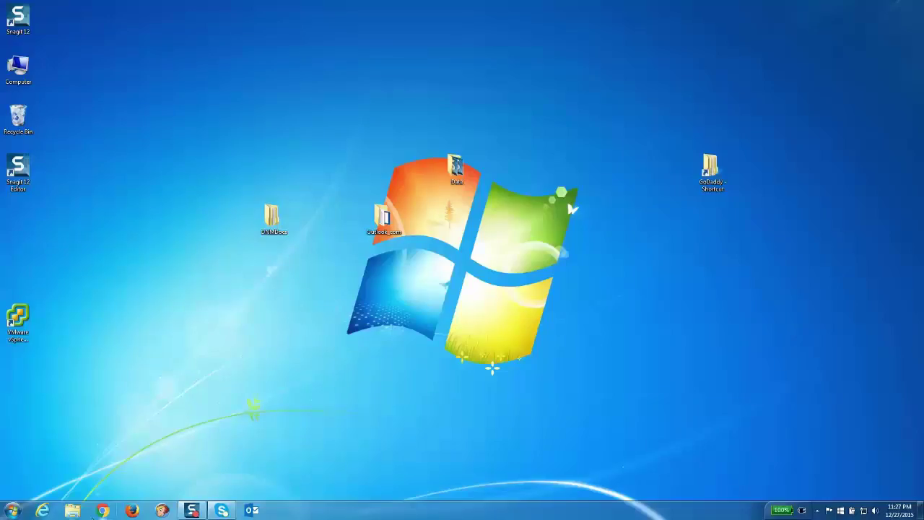
click(103, 511)
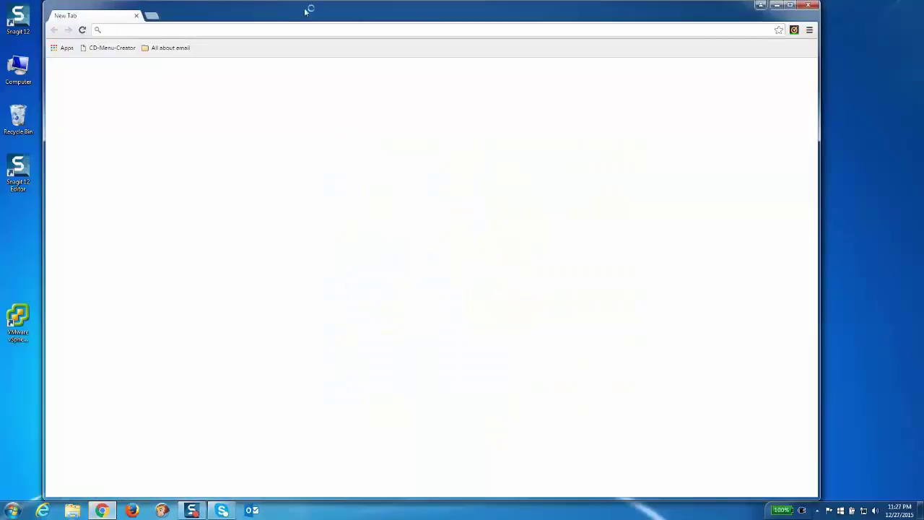
drag(301, 15, 332, 19)
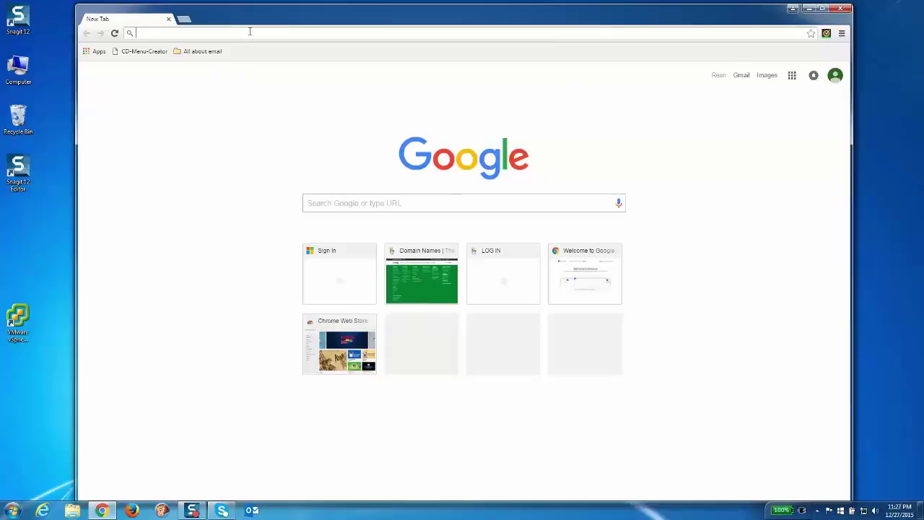
text(www.)
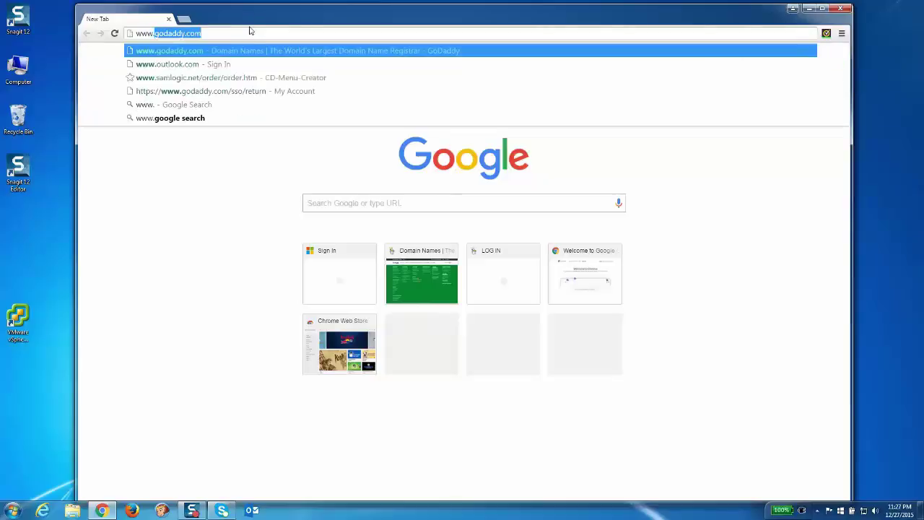
key(Return)
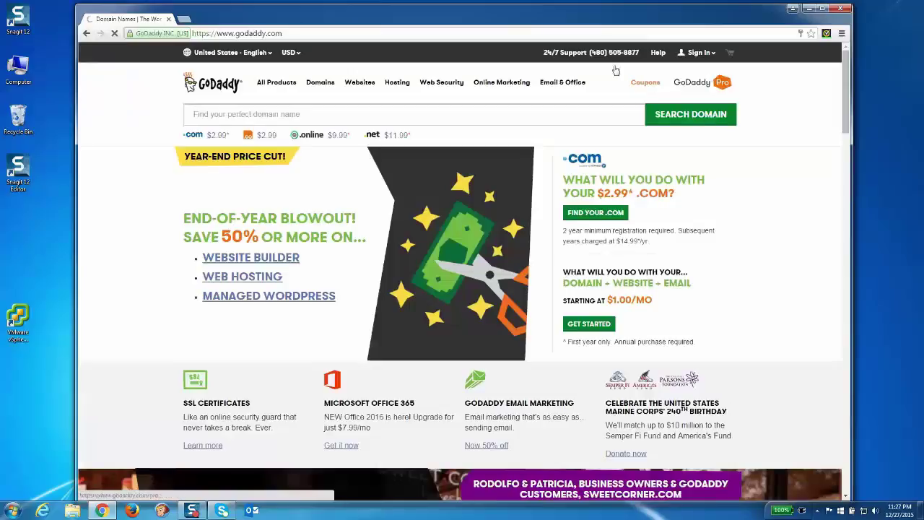
click(711, 54)
Sign in with the saved account, show 20 domains per page, and open REANCOMP.COM's details.
click(583, 174)
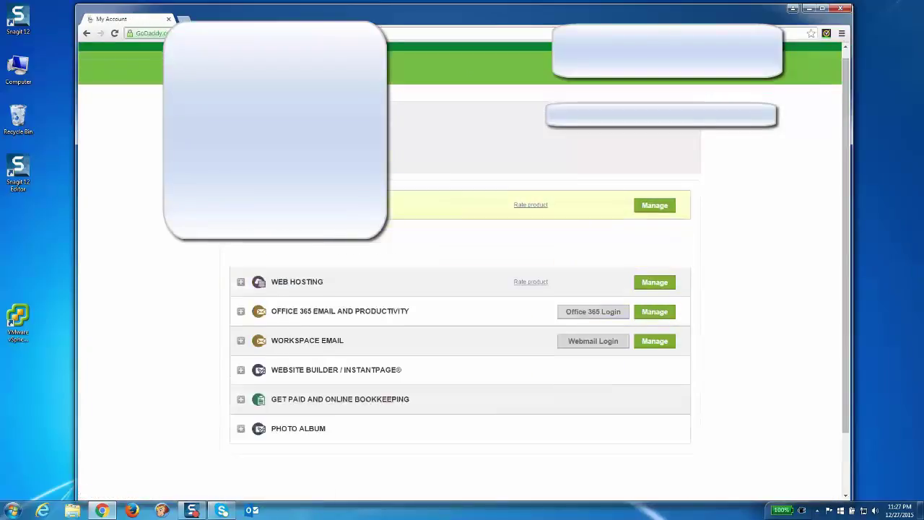
scroll(293, 275, down, 2)
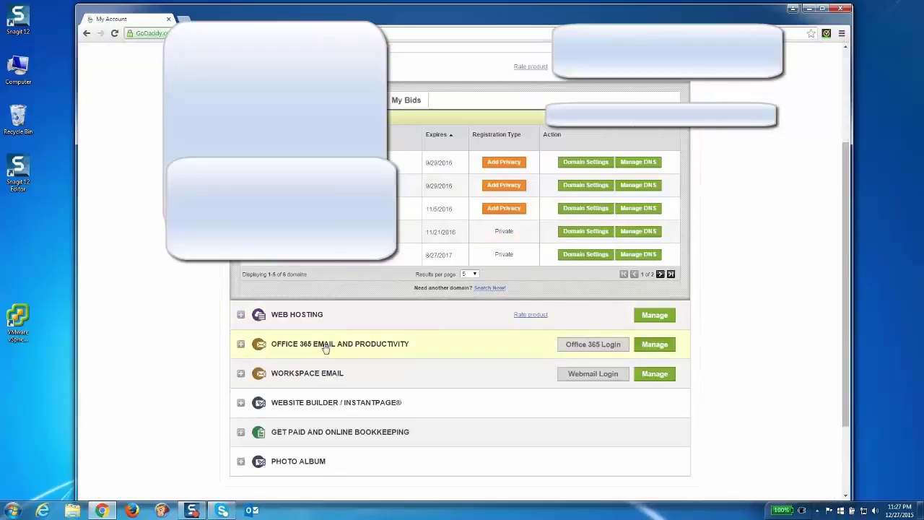
click(474, 274)
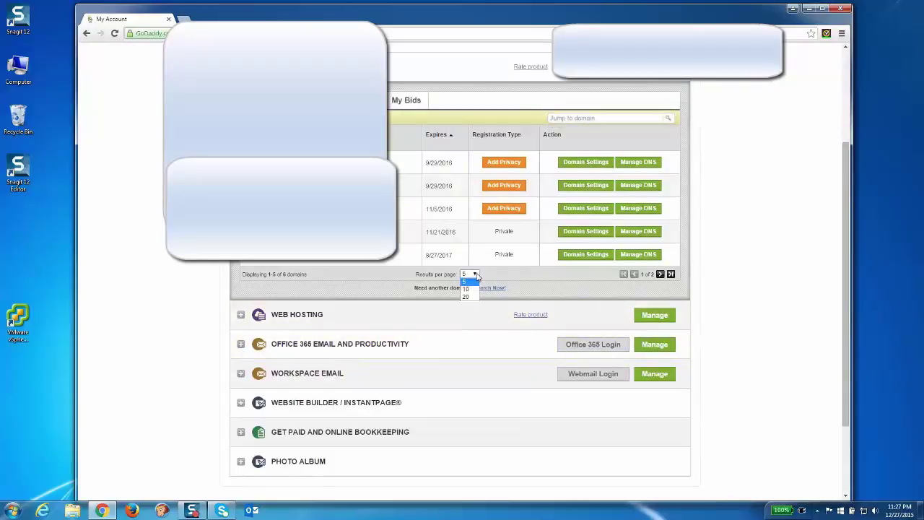
click(470, 297)
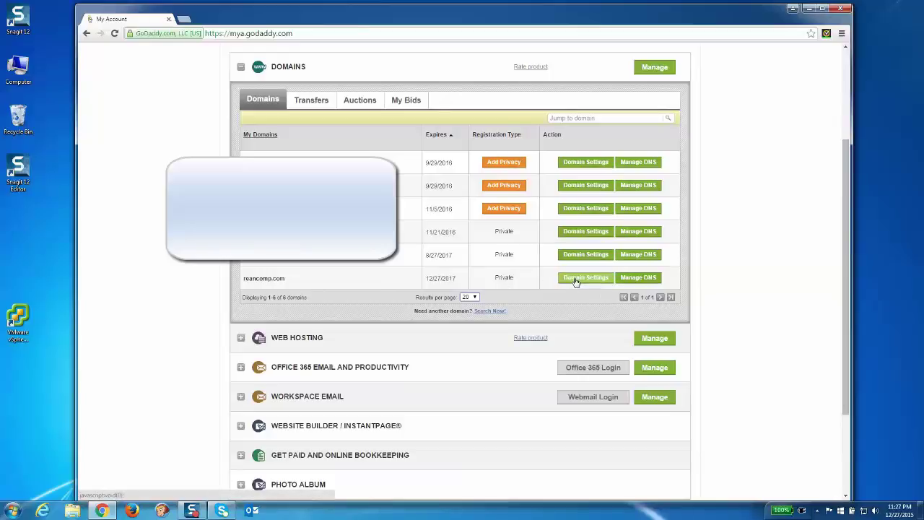
click(635, 278)
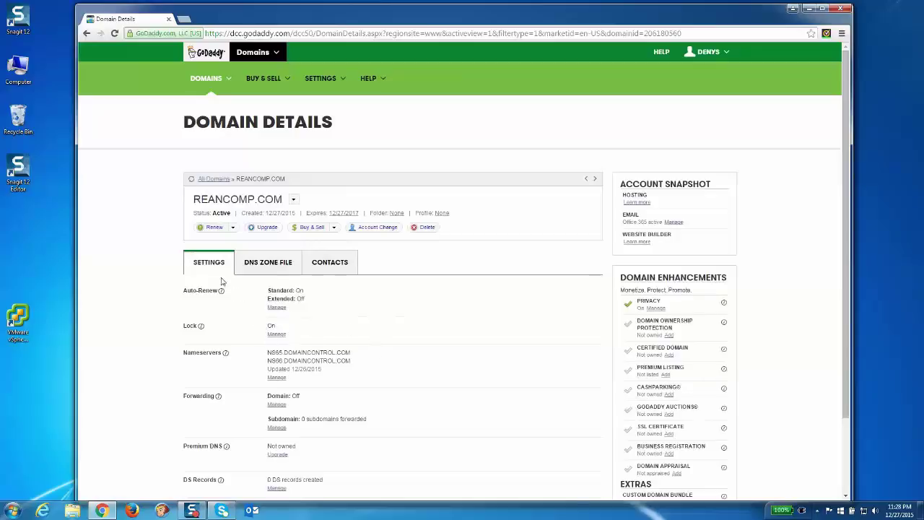
Show REANCOMP.COM's DNS zone file with the A record at 50.63.202.47 and its CName records.
click(267, 265)
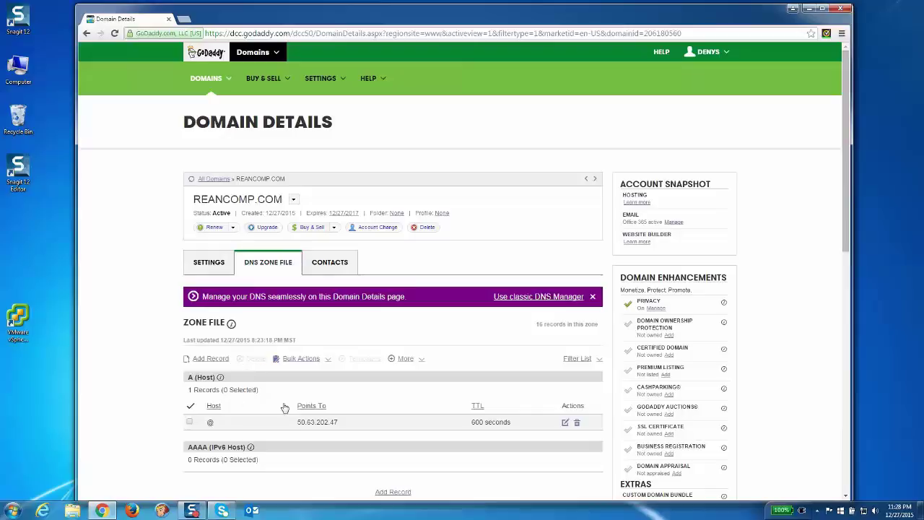
scroll(287, 327, down, 2)
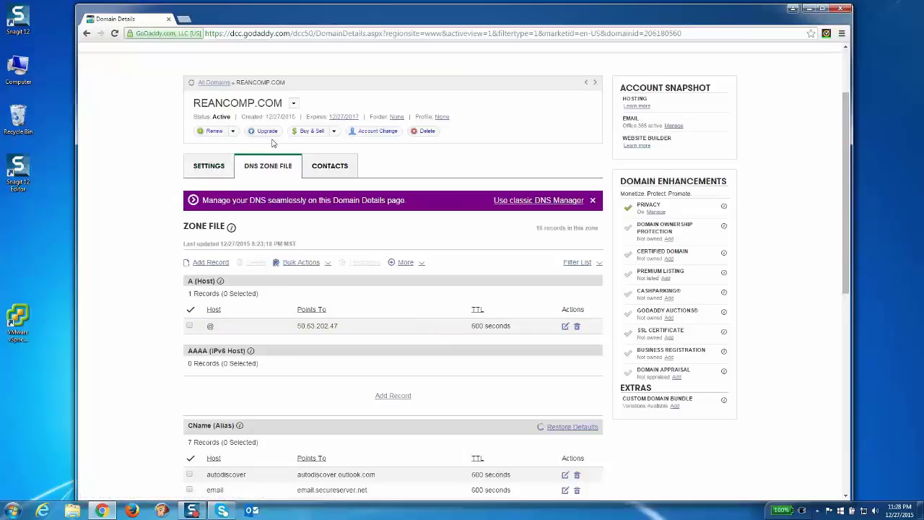
In a new tab, search Google for 'whois' and open the Whois.com site's domain lookup.
click(185, 23)
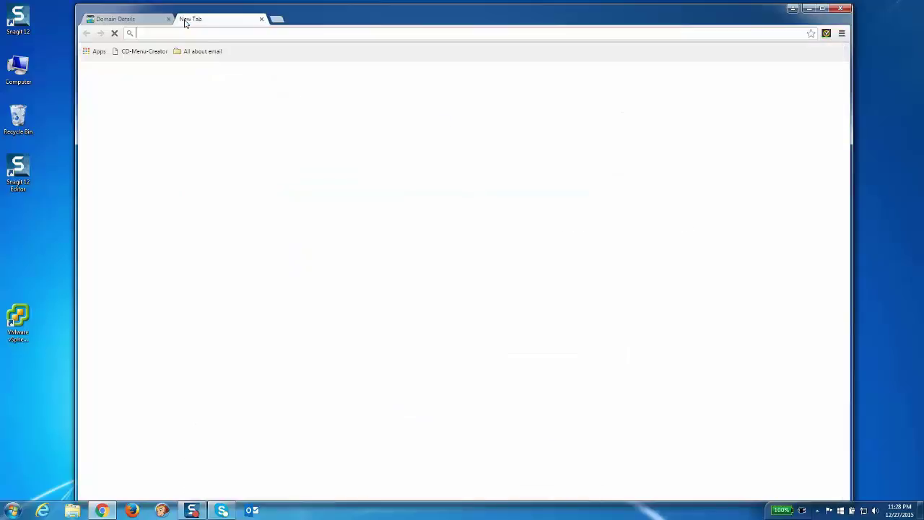
click(354, 205)
text(who)
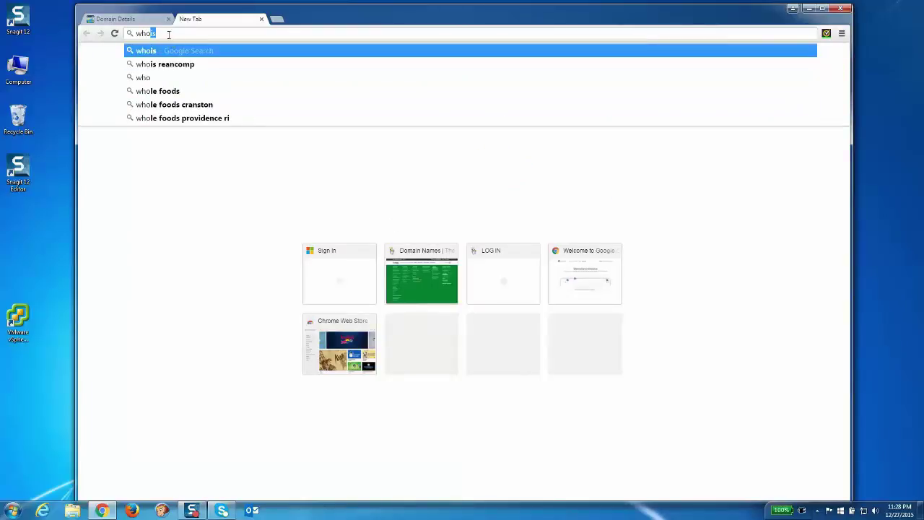
key(Return)
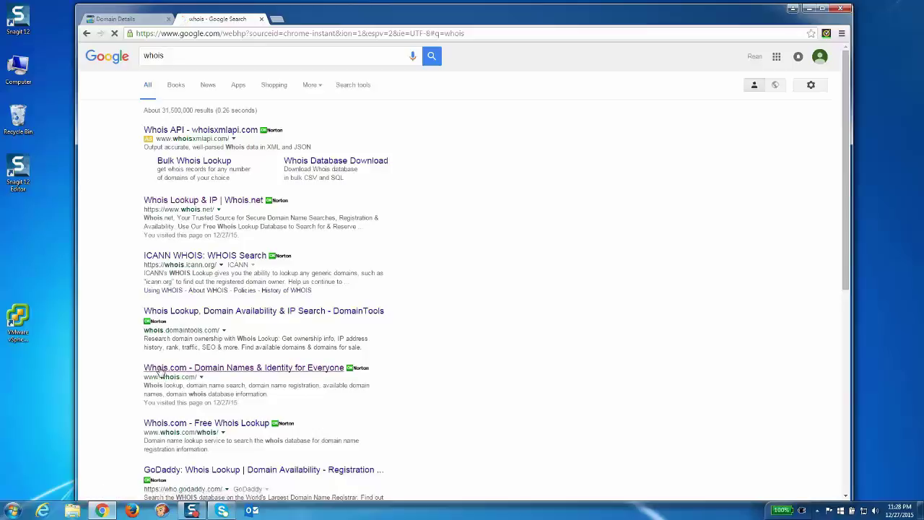
click(159, 370)
click(384, 211)
Look up reancomp.com on Whois.com, see it's unavailable, and open its WHOIS record.
text(real)
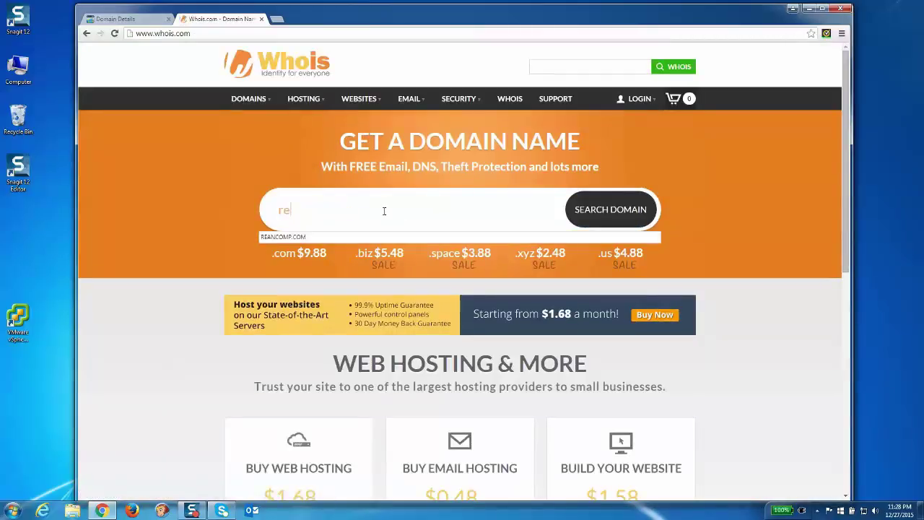
key(BackSpace)
key(BackSpace)
key(BackSpace)
key(BackSpace)
text(reancomp.com)
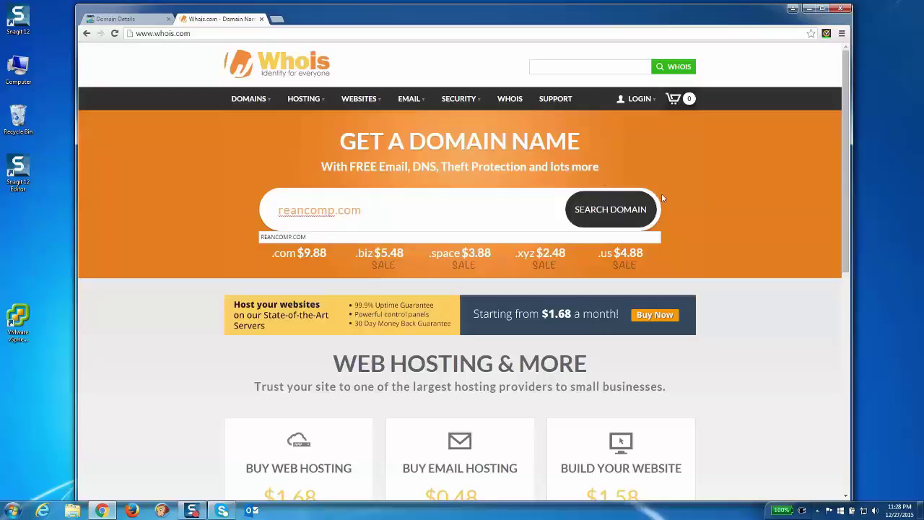
click(625, 210)
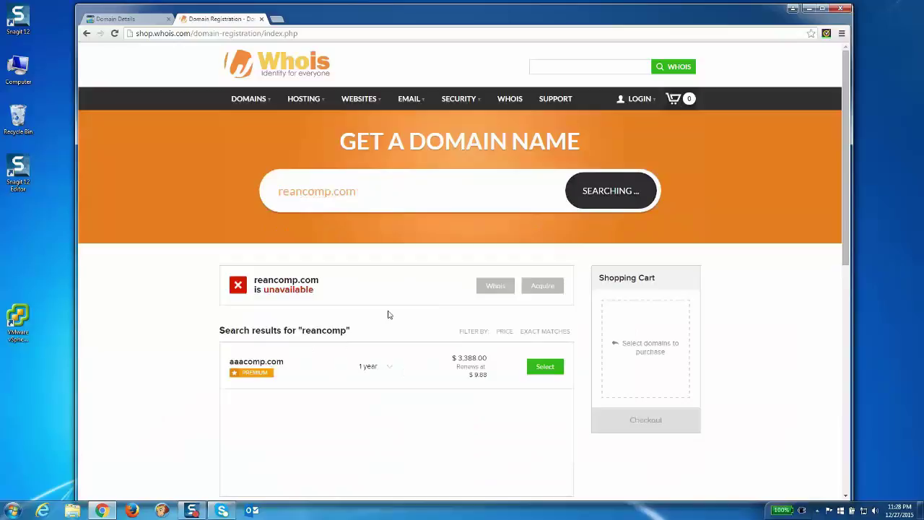
click(495, 287)
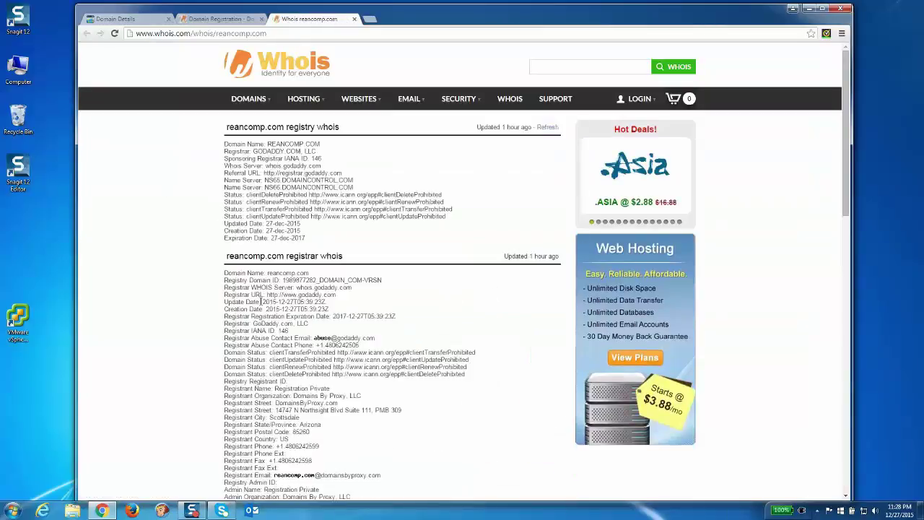
Scroll through reancomp.com's WHOIS record showing GoDaddy as registrar and Domains By Proxy contacts.
scroll(305, 446, down, 2)
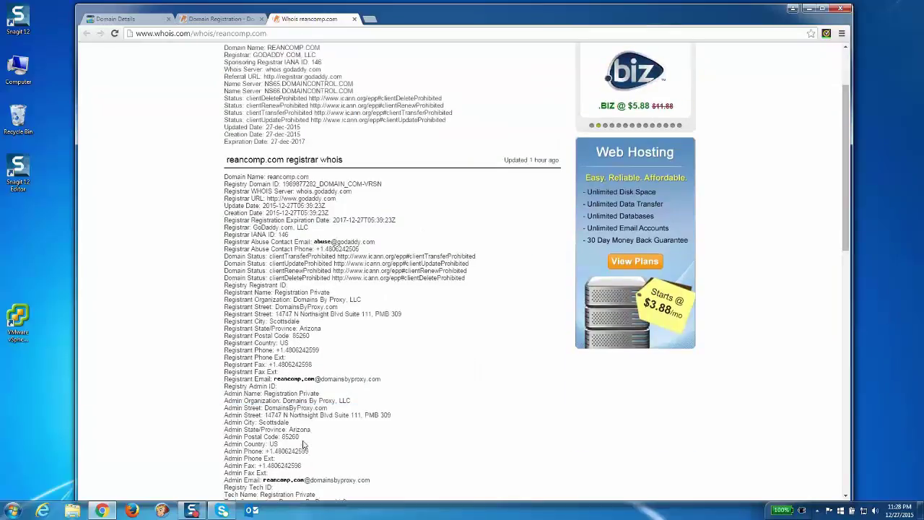
scroll(372, 460, down, 3)
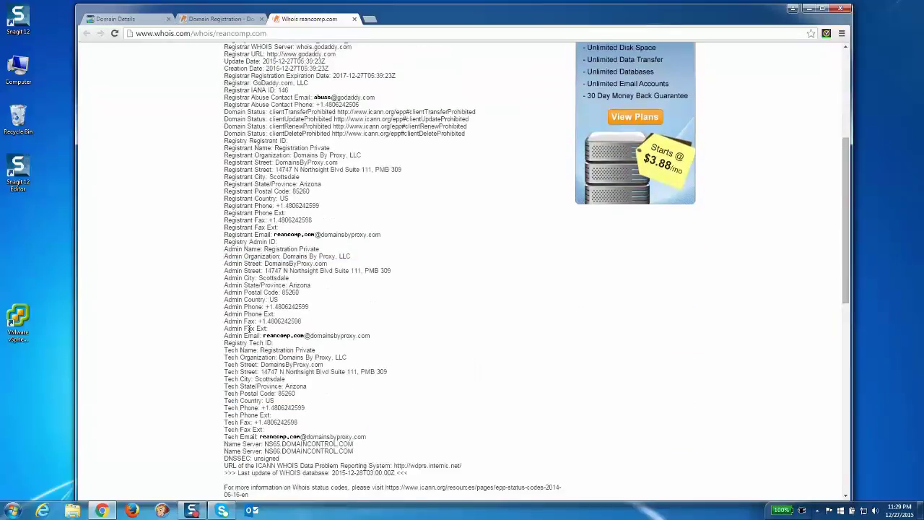
scroll(250, 329, up, 5)
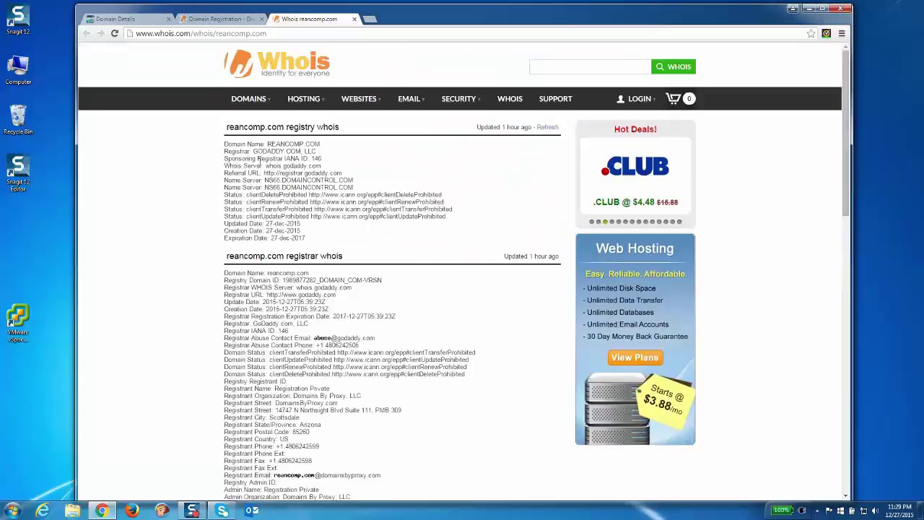
scroll(269, 165, down, 5)
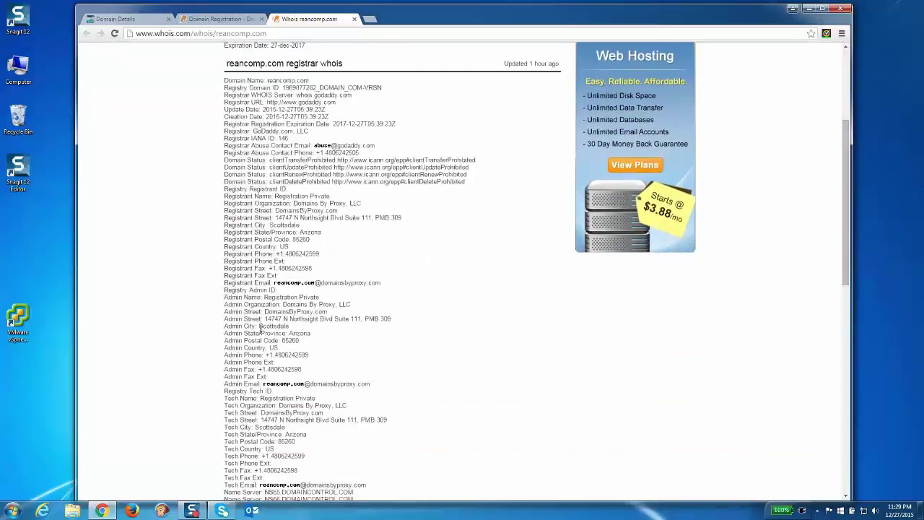
scroll(287, 433, down, 3)
scroll(287, 433, up, 10)
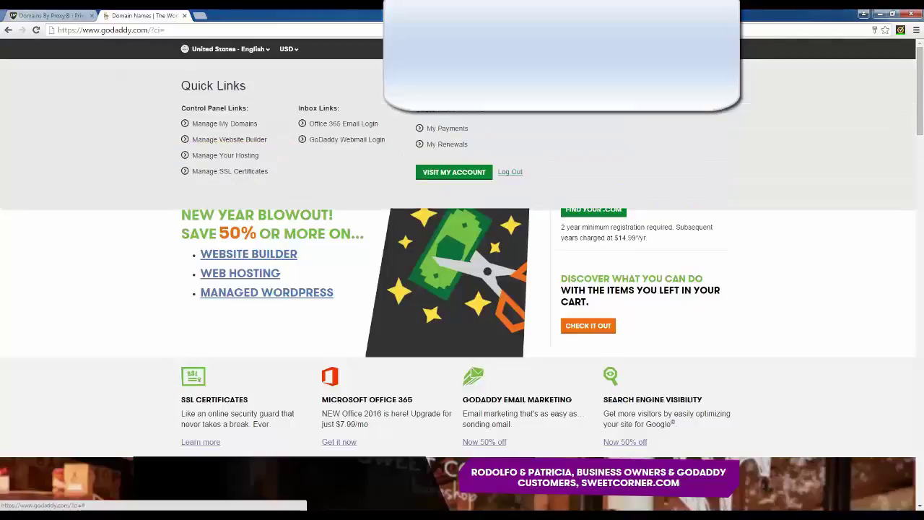
From the GoDaddy account overview, list 10 domains per page and open reancomp.com's Domain Settings.
click(451, 176)
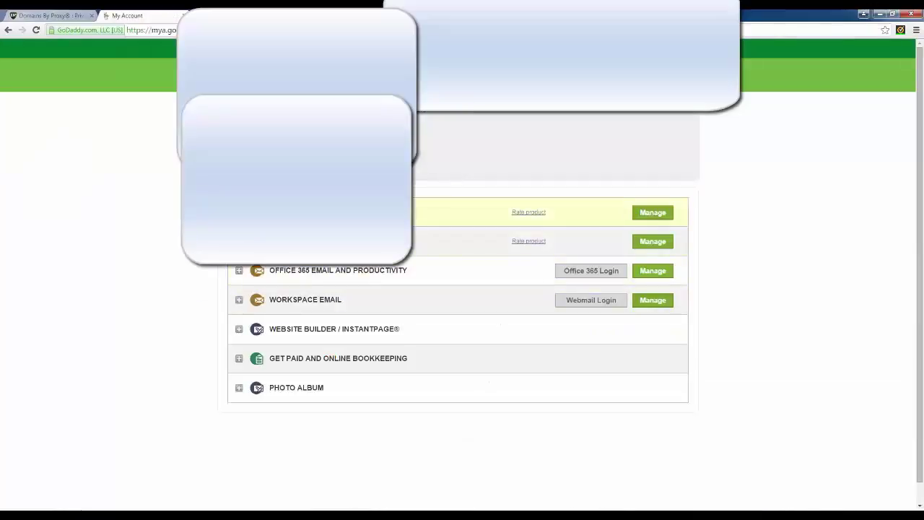
scroll(460, 270, down, 2)
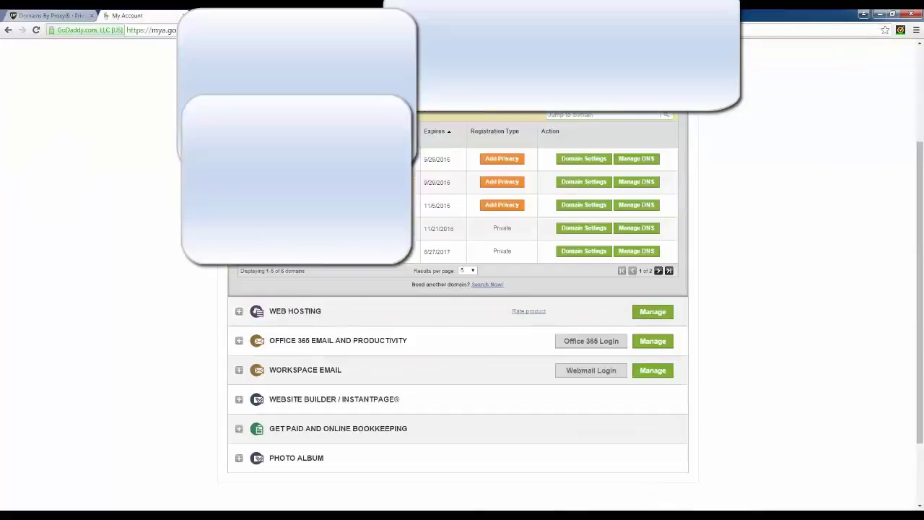
click(463, 271)
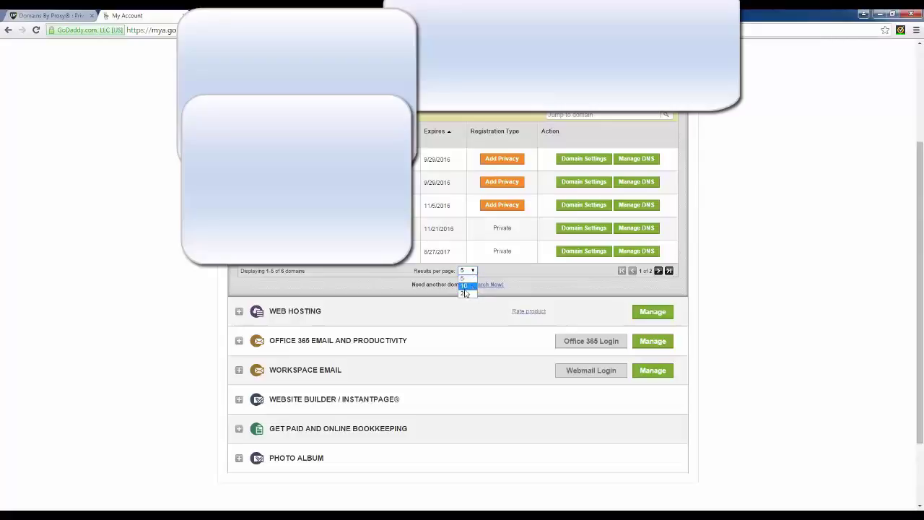
click(462, 286)
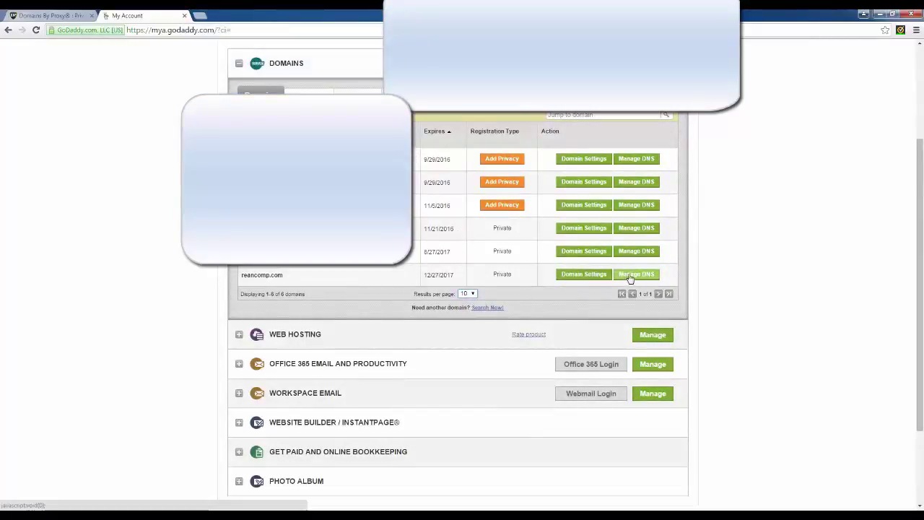
click(581, 279)
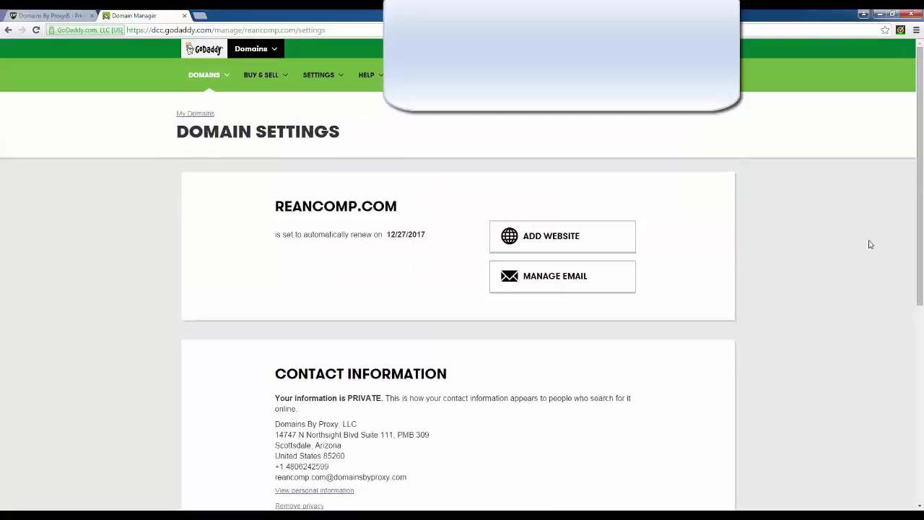
drag(914, 221, 921, 249)
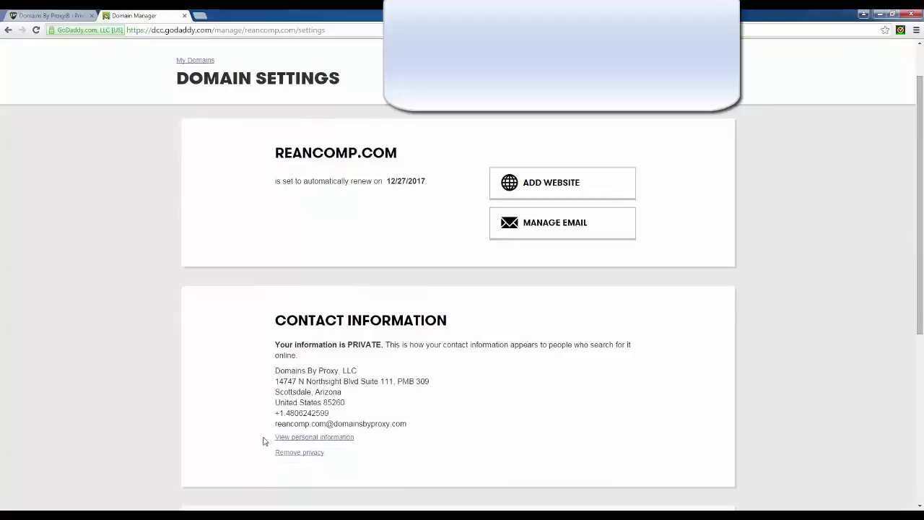